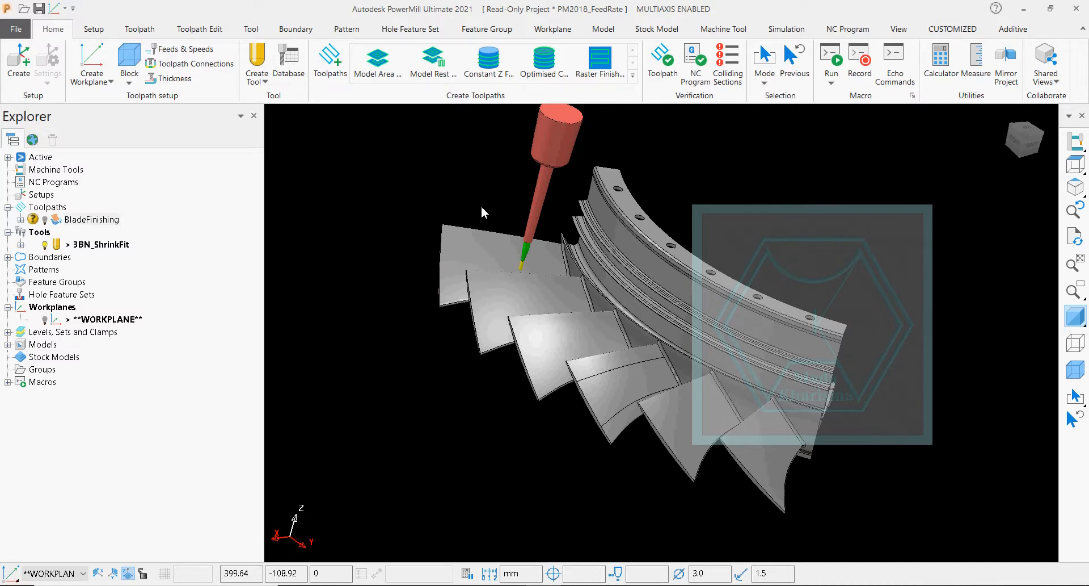
Activate the BladeFinishing toolpath and inspect its passes on the blade
click(59, 218)
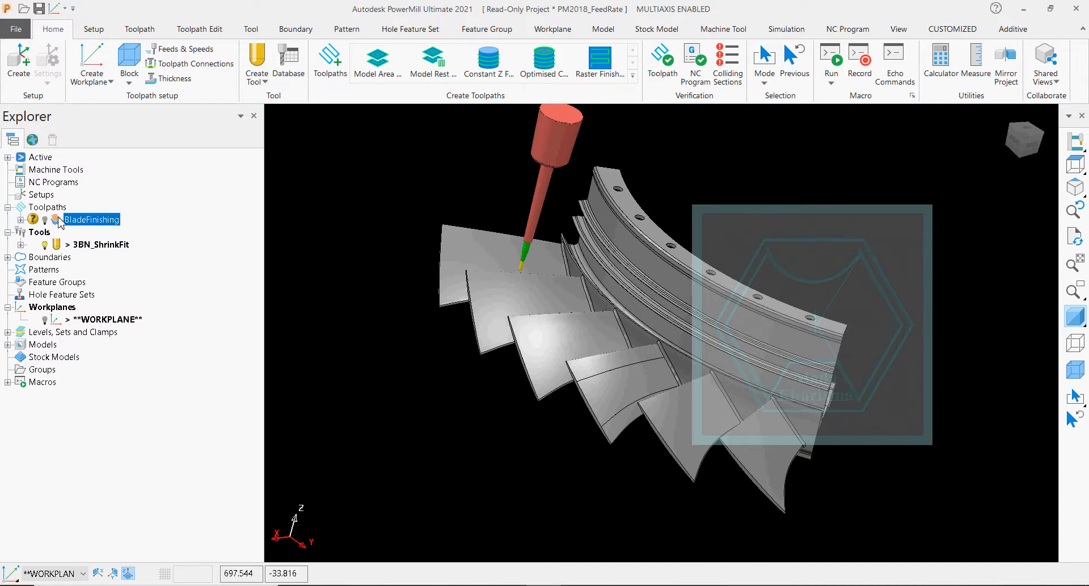
double_click(59, 219)
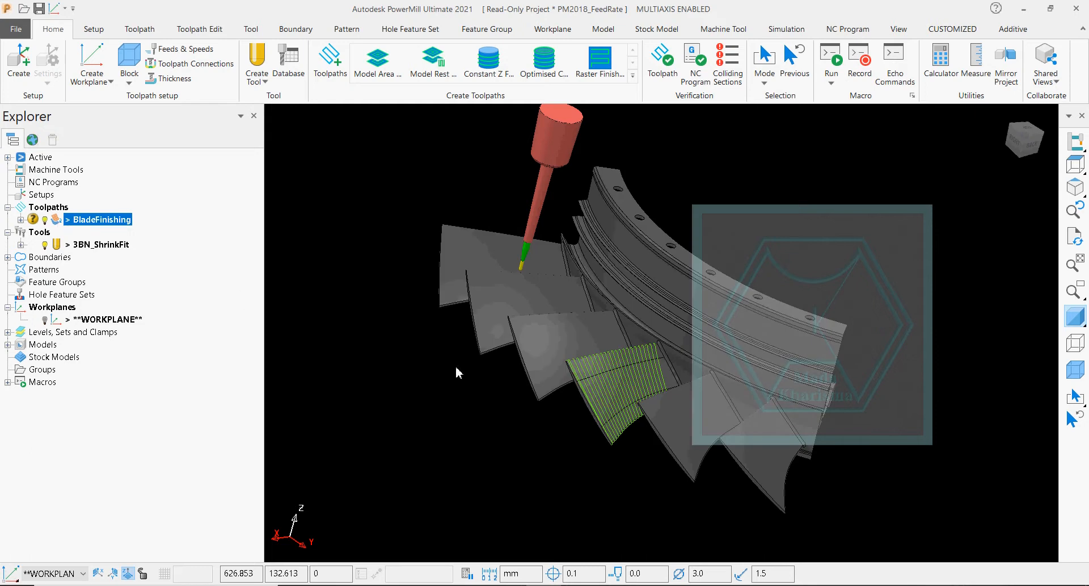
scroll(577, 365, up, 8)
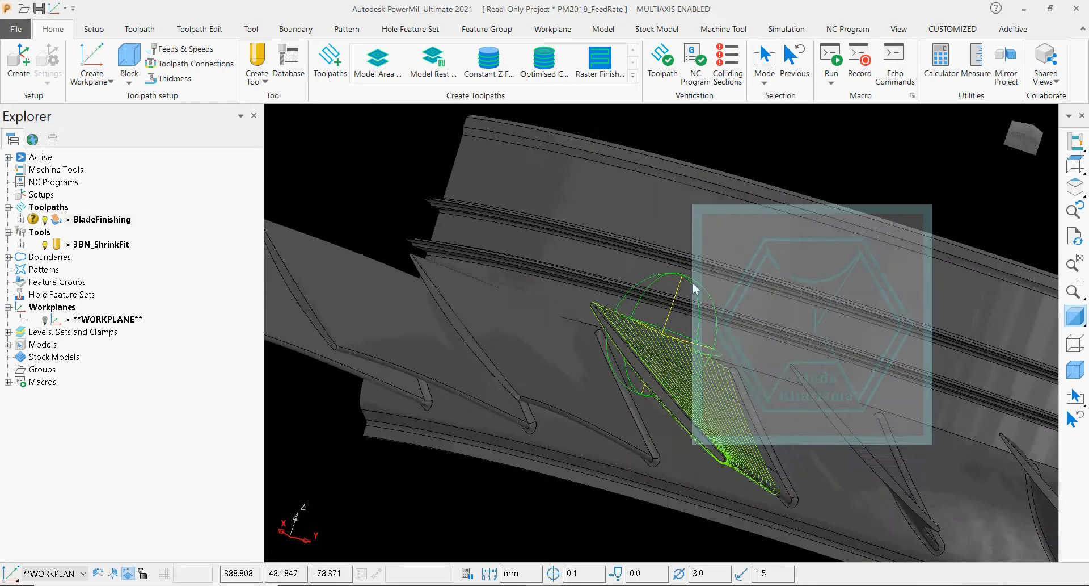
scroll(715, 267, down, 10)
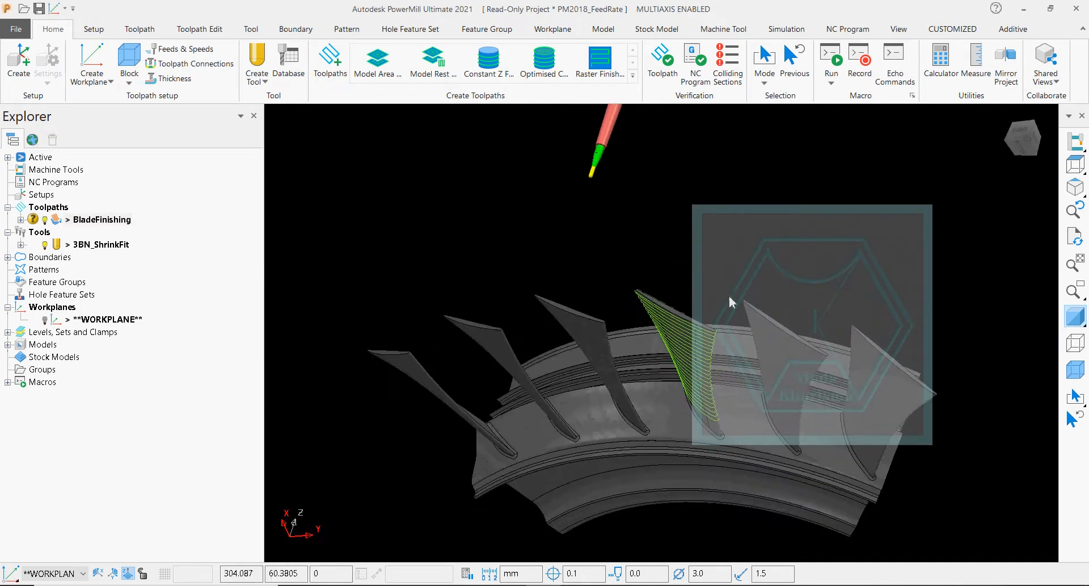
scroll(730, 296, down, 2)
Simulate the BladeFinishing toolpath from its start through to the end, watching the tool move around the blade
right_click(102, 219)
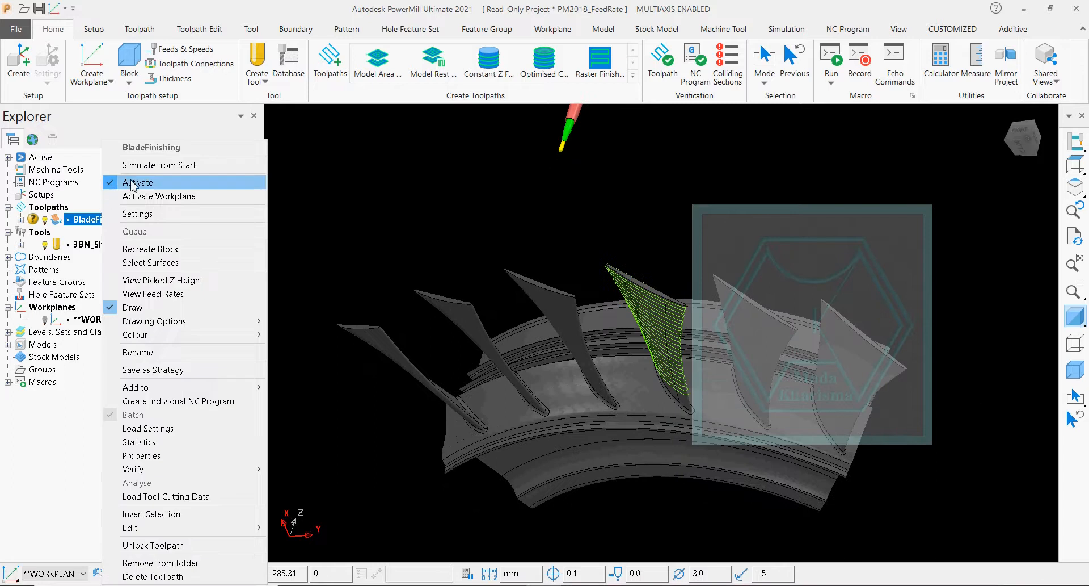
click(143, 165)
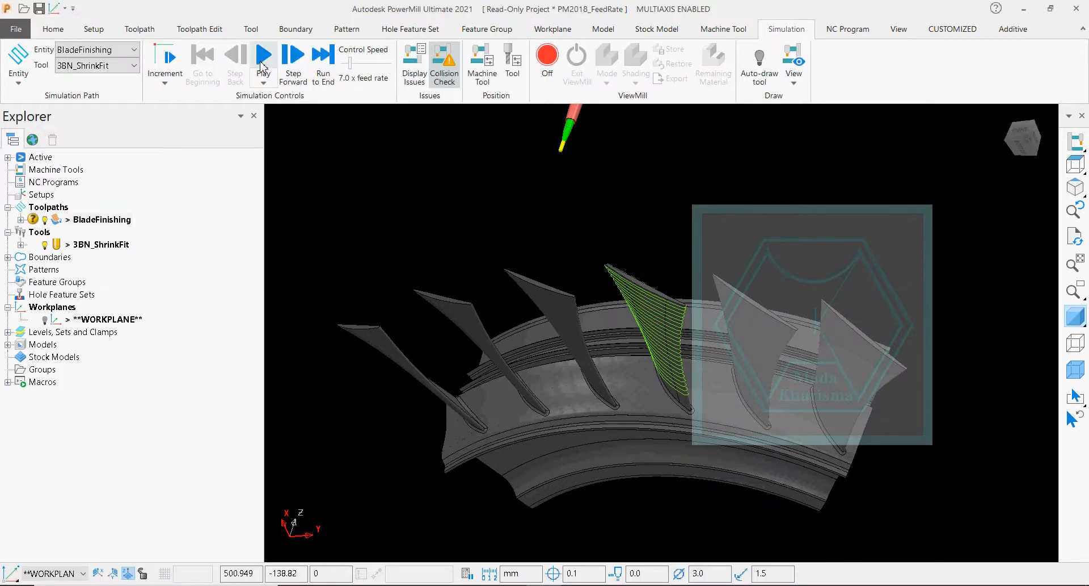
click(263, 62)
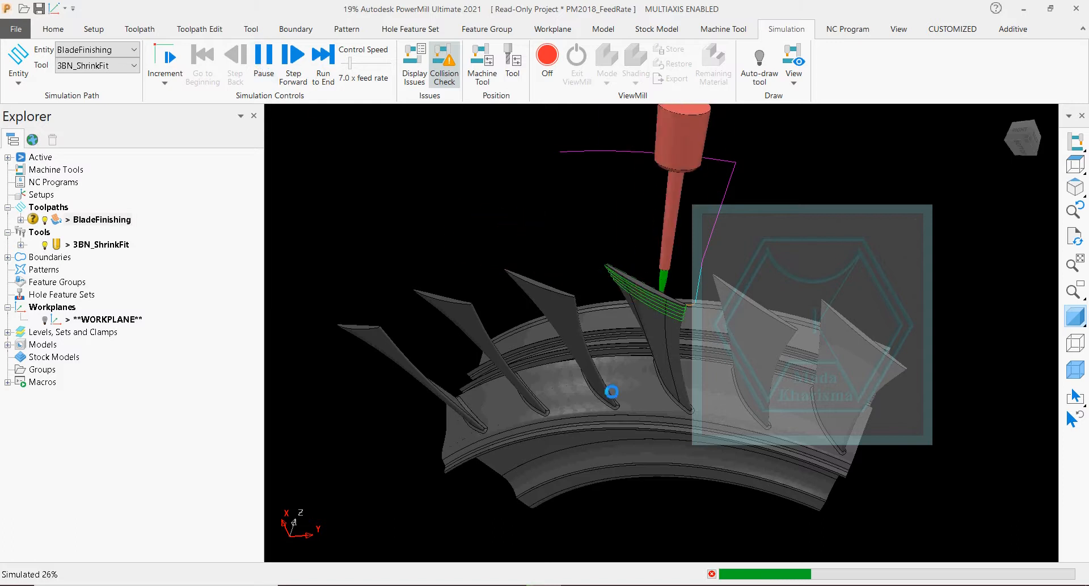
middle_drag(644, 467, 496, 401)
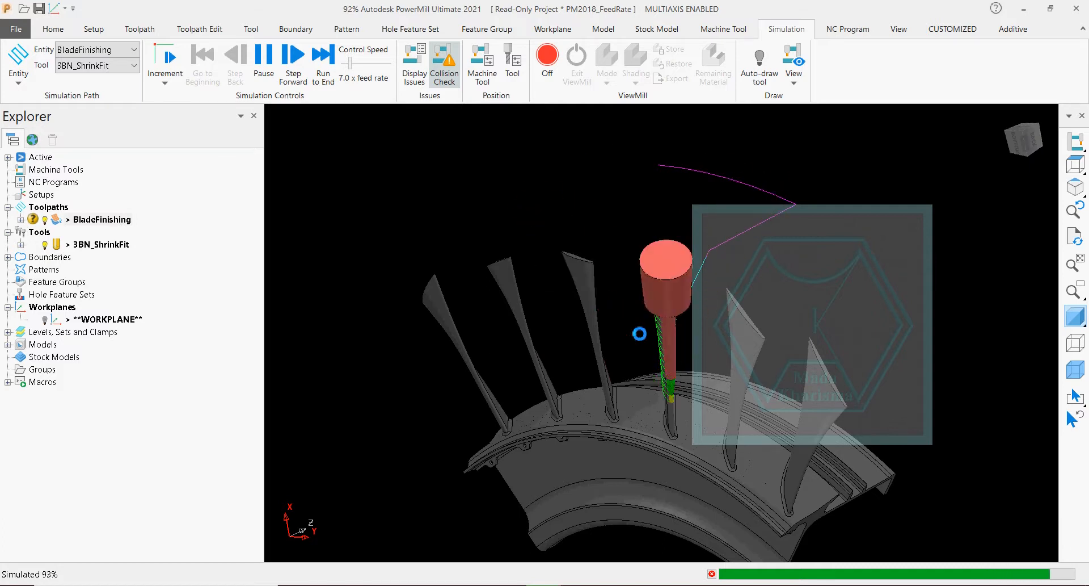
middle_drag(639, 334, 570, 421)
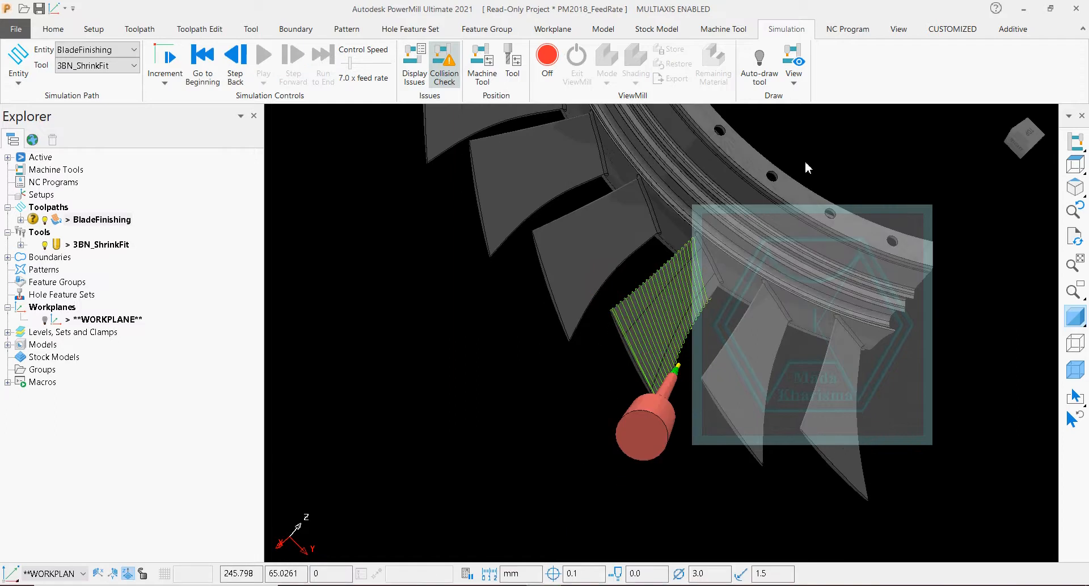
Redisplay the BladeFinishing toolpath's feed rates and read the listed values in mm/min
click(139, 29)
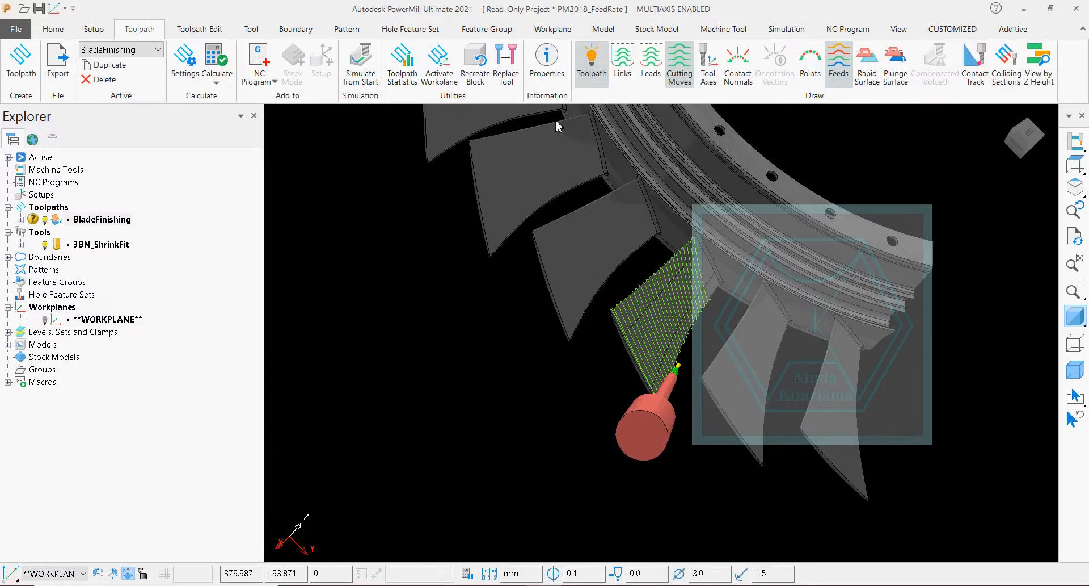
click(837, 64)
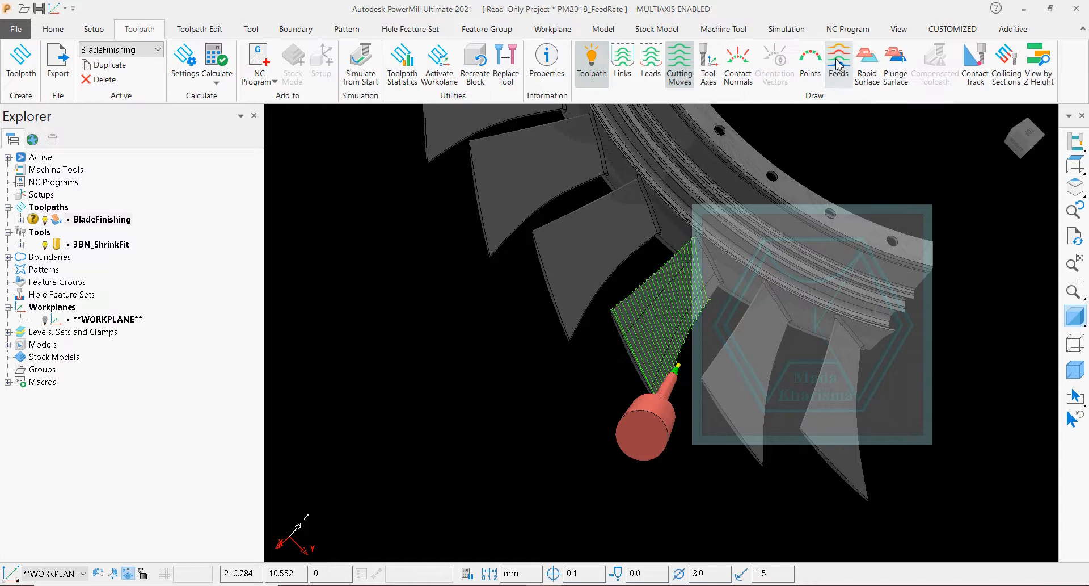
click(837, 64)
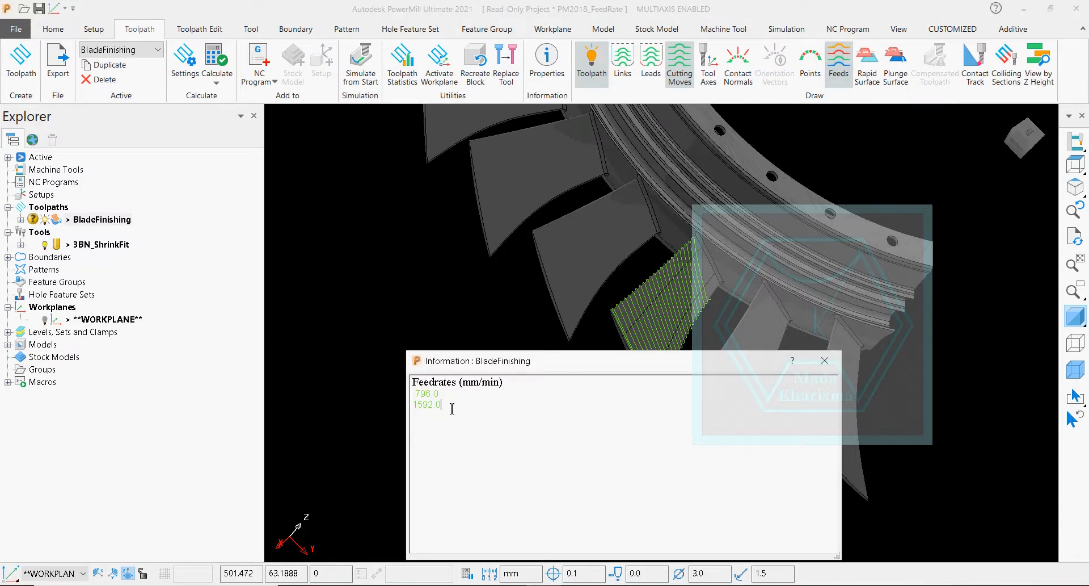
drag(453, 408, 411, 379)
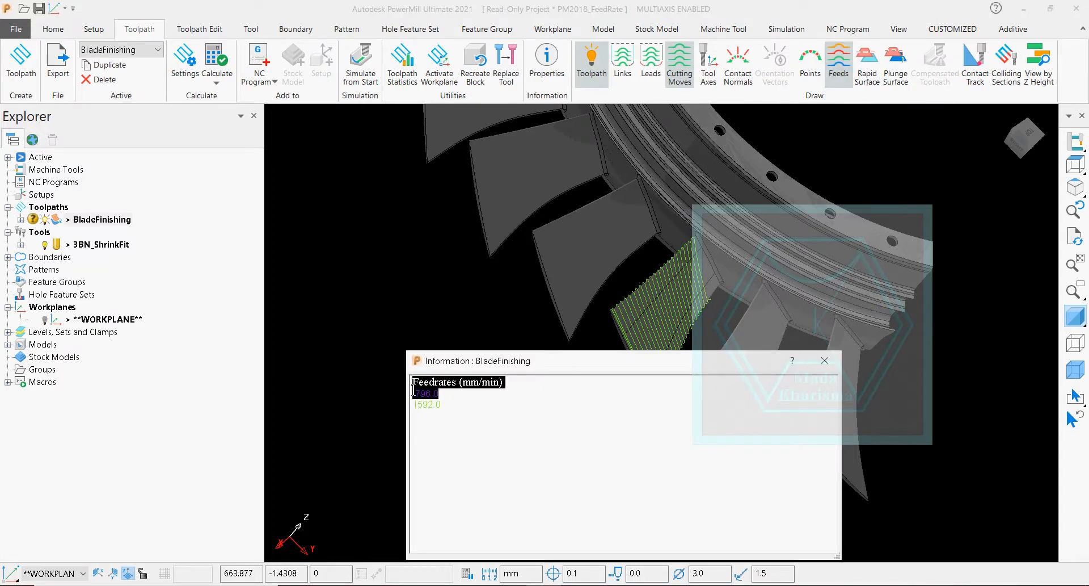
click(824, 362)
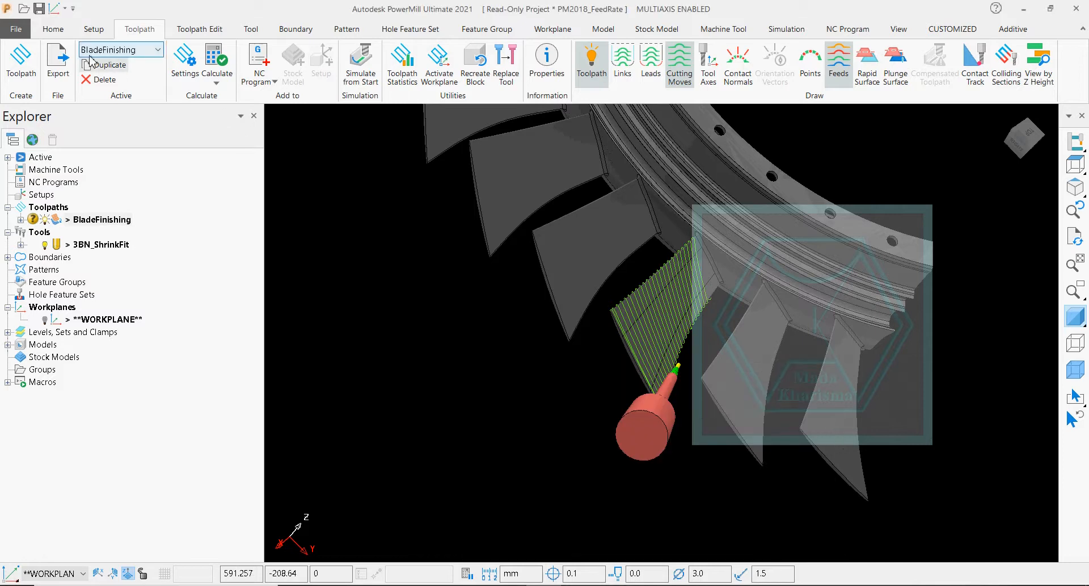
Check the cutting feed rate in the Feeds and Speeds settings of the BladeFinishing toolpath
click(52, 29)
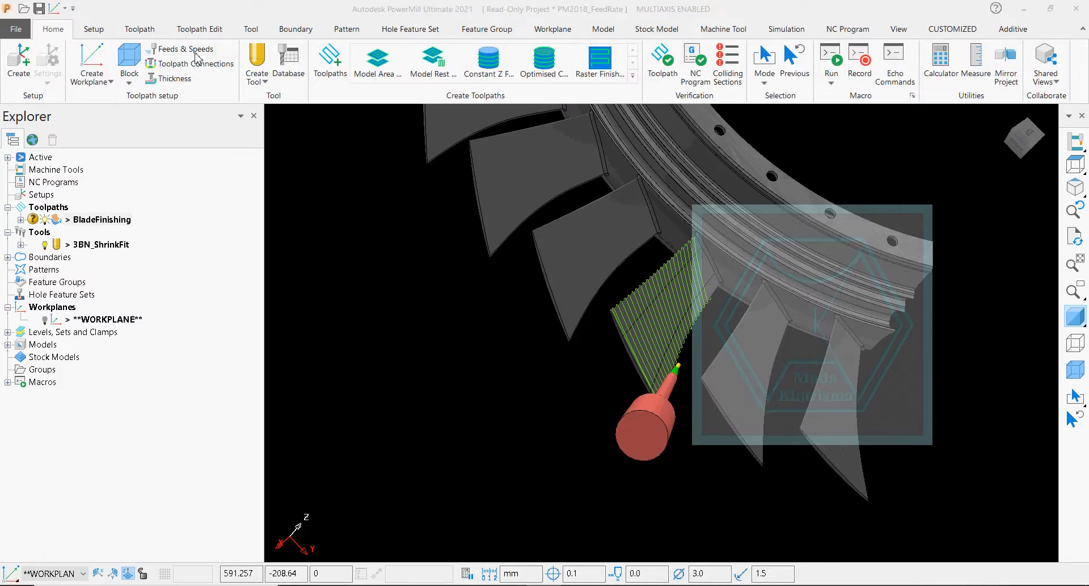
click(177, 49)
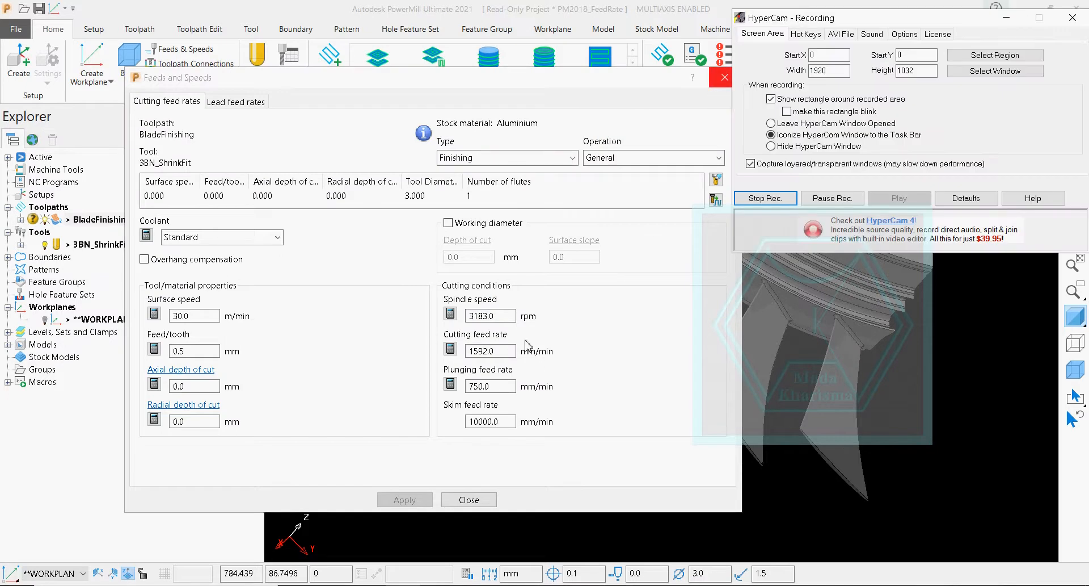
click(1006, 18)
double_click(496, 350)
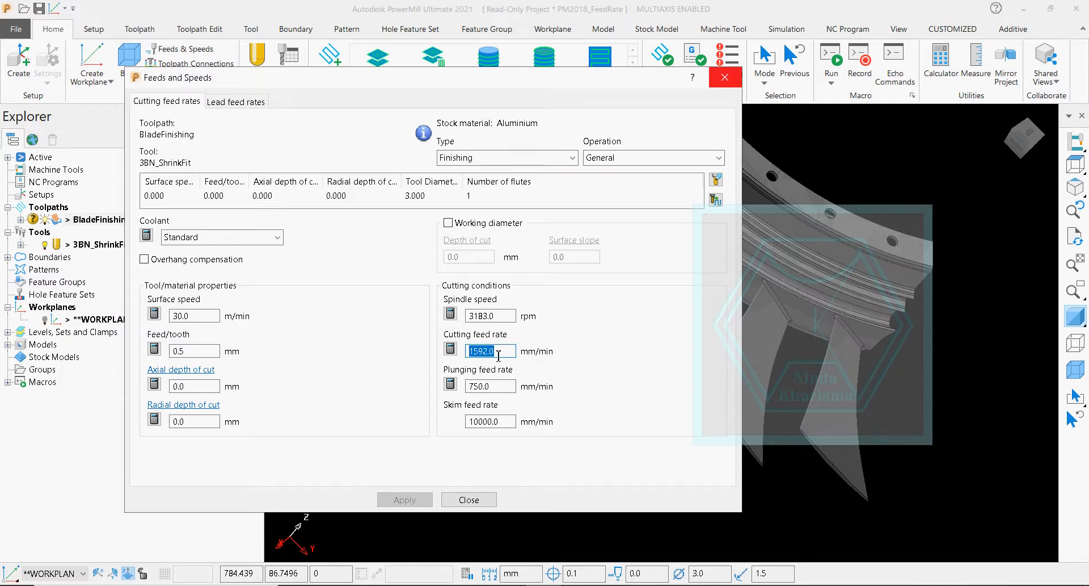
click(732, 86)
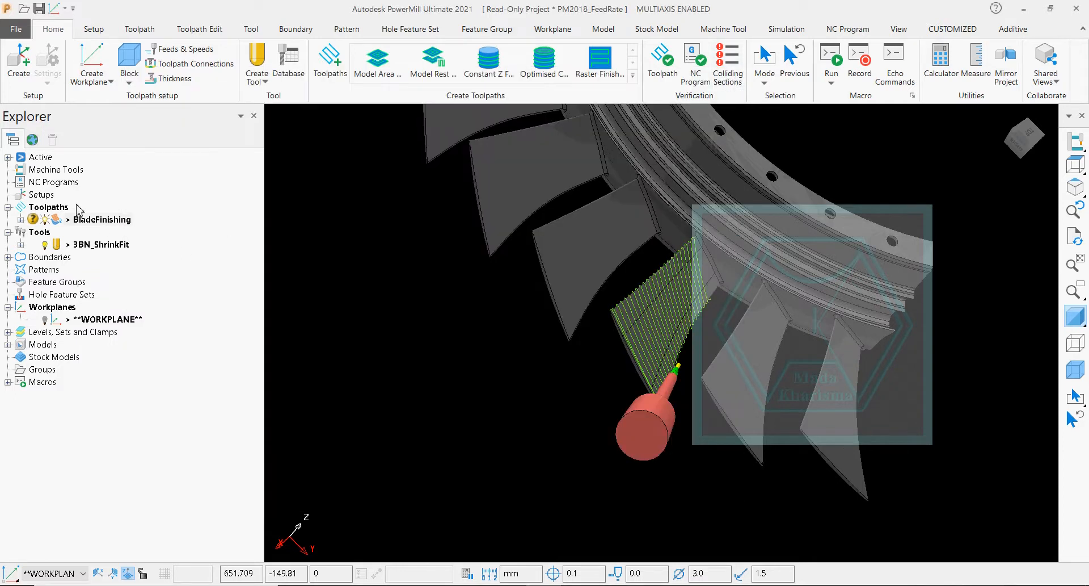
Choose DMG_DMU_60_EVO_7 as the machine option file in the NC program preferences
right_click(70, 183)
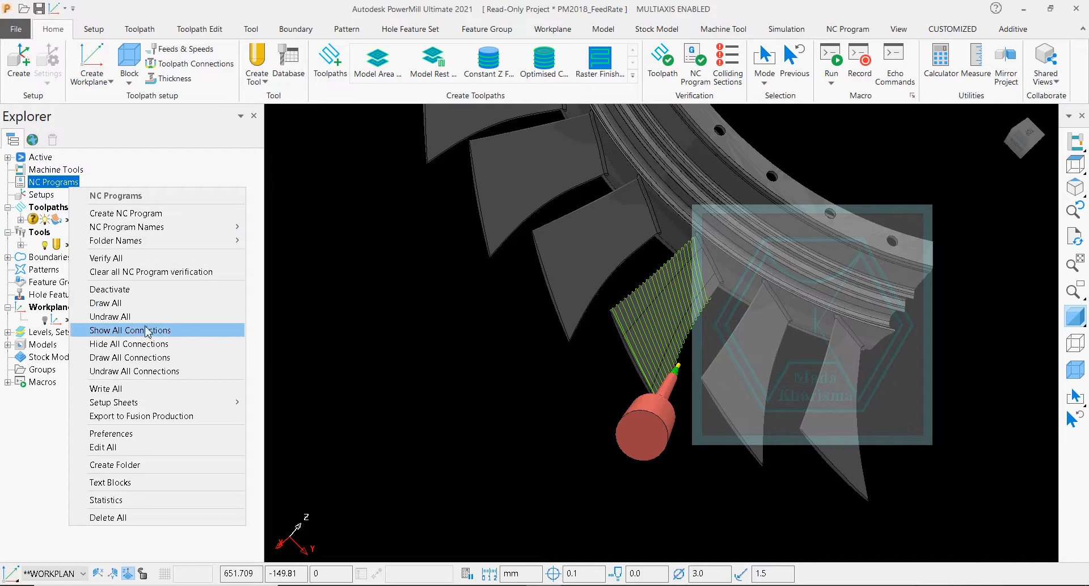
click(161, 433)
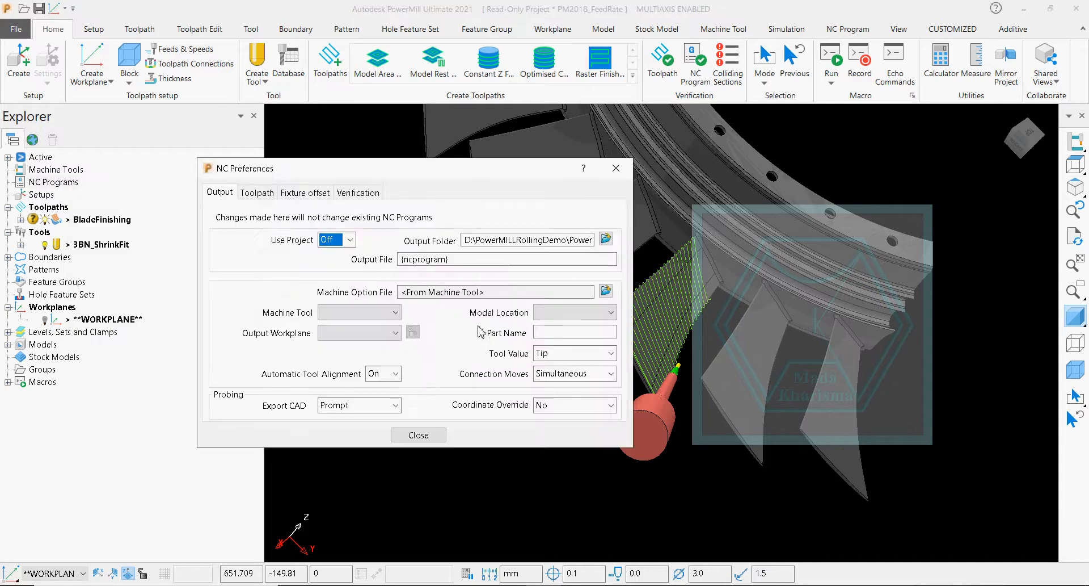
click(606, 290)
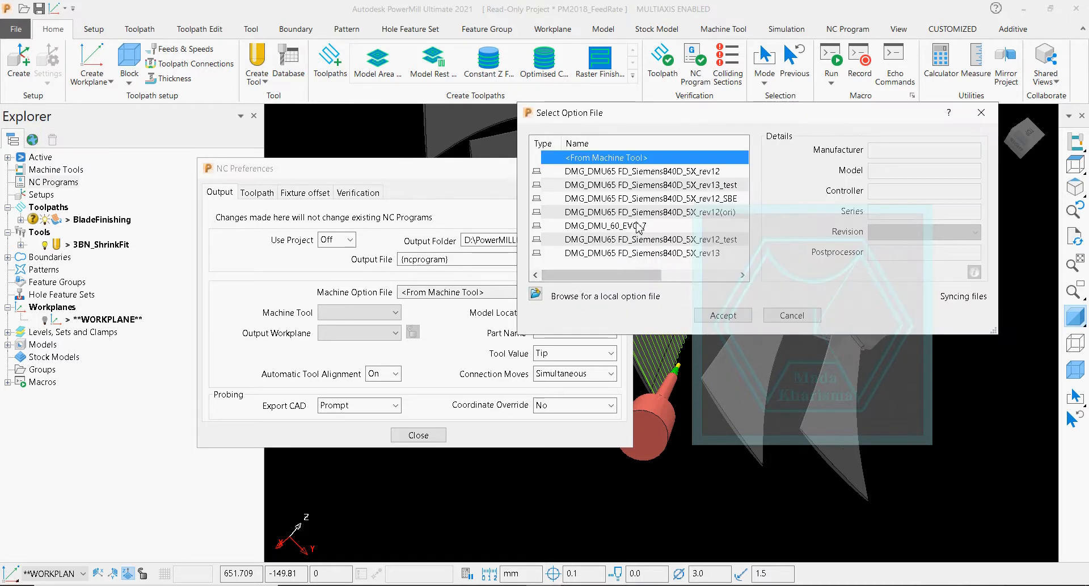
click(642, 186)
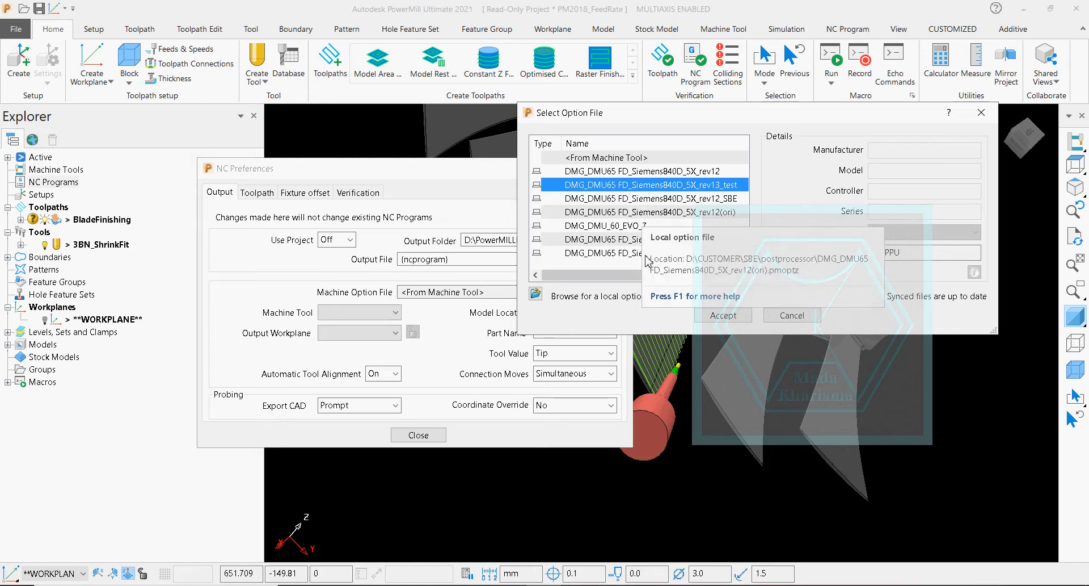
click(648, 226)
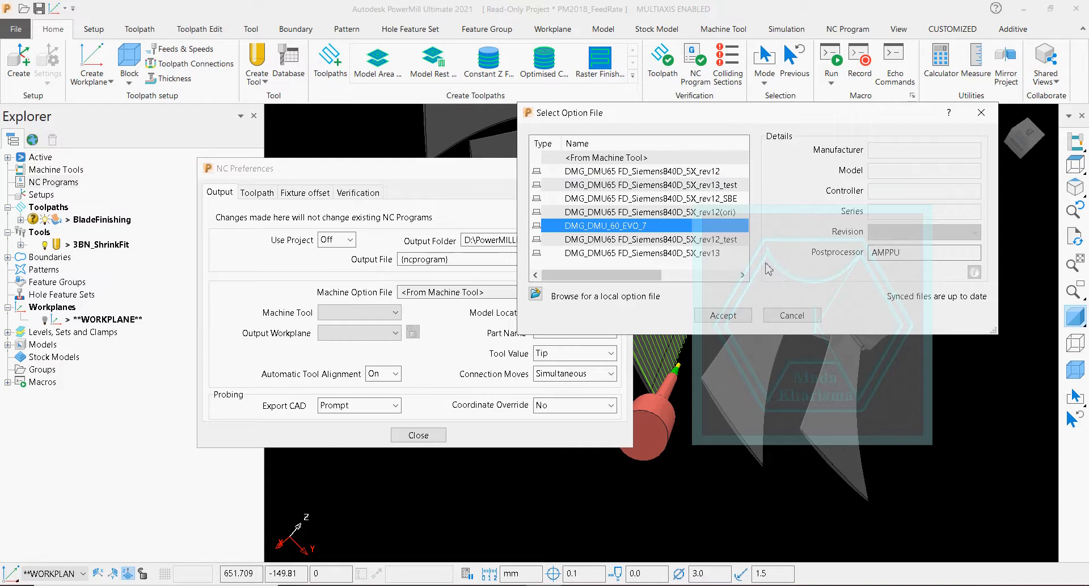
click(724, 315)
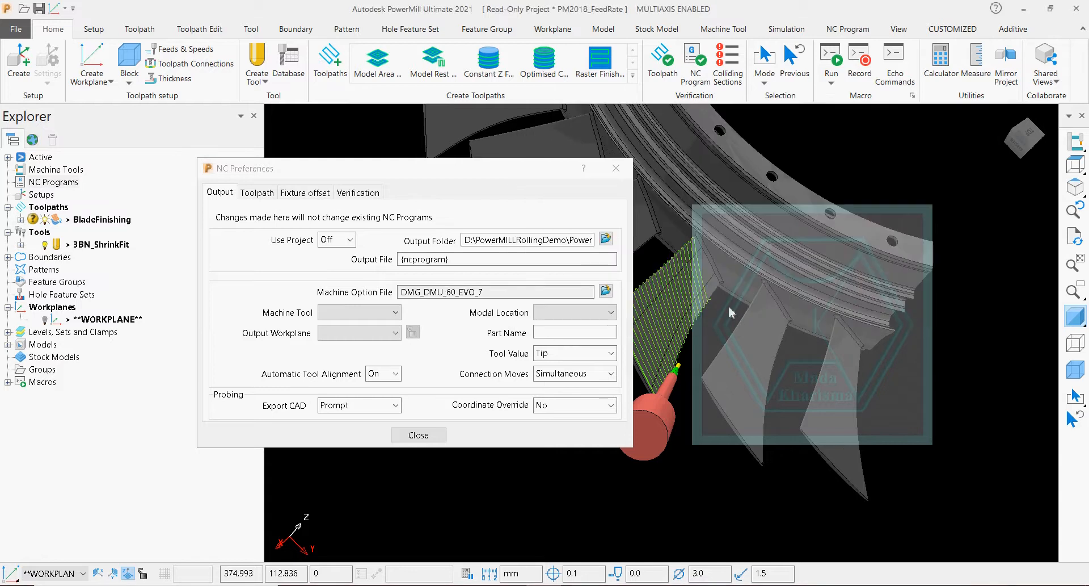
Set the output workplane in the NC preferences to **WORKPLANE**
click(369, 332)
click(372, 363)
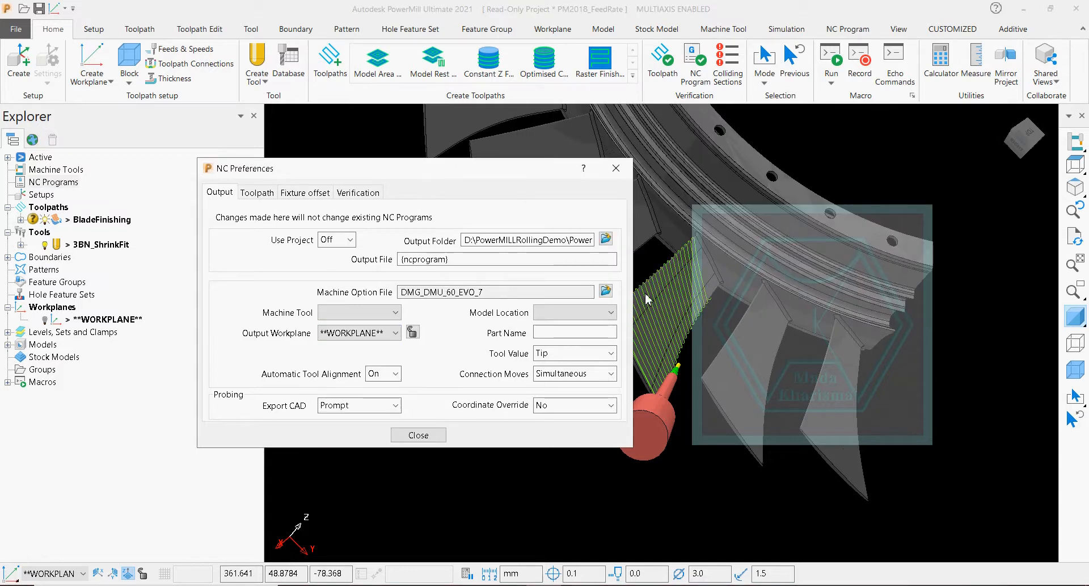
middle_drag(645, 293, 521, 406)
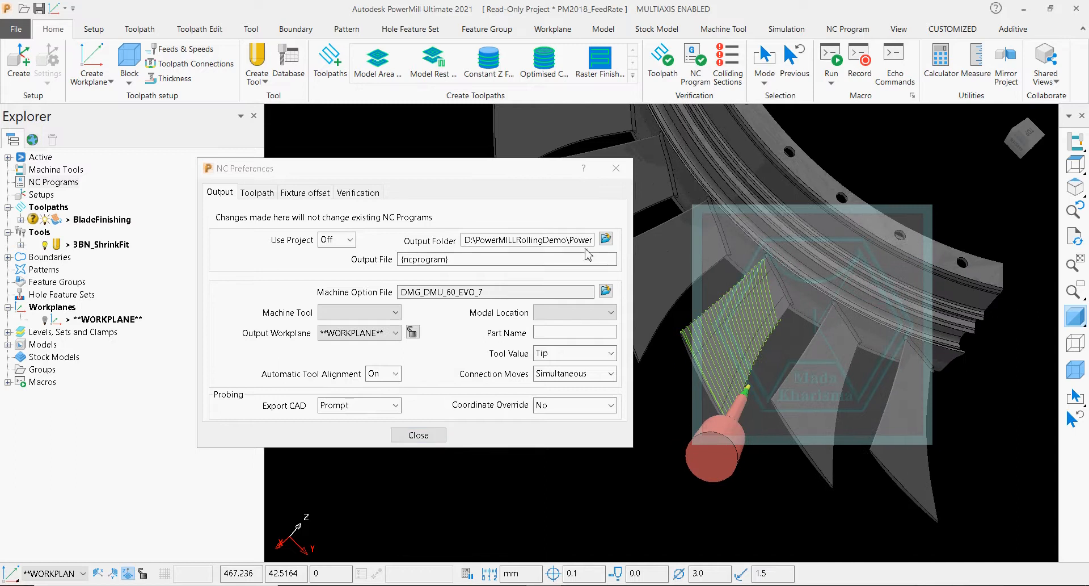
Set the NC output folder to D:\NCCODE and close the NC preferences
click(606, 238)
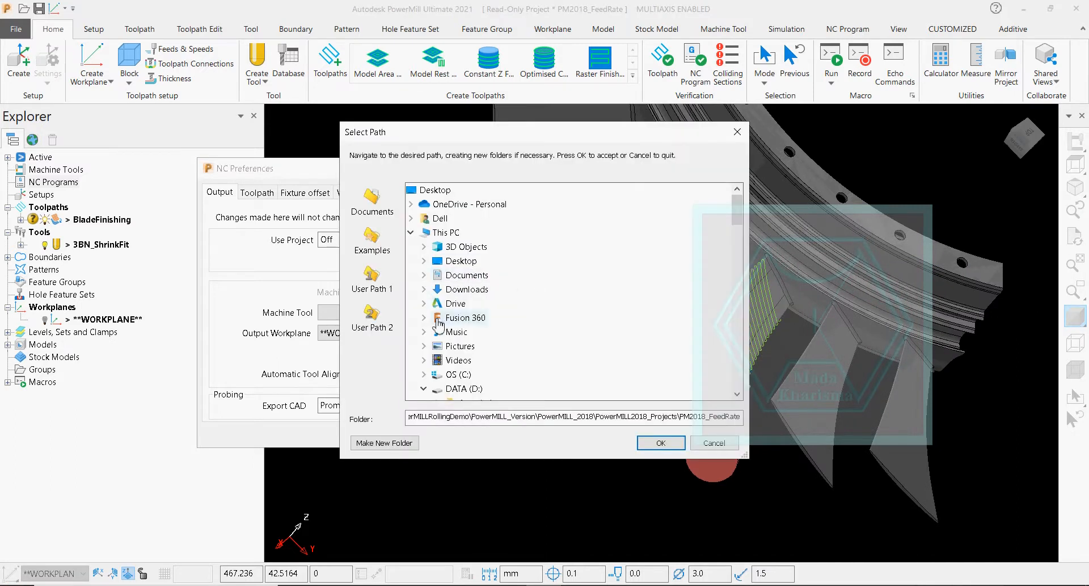
scroll(472, 386, down, 2)
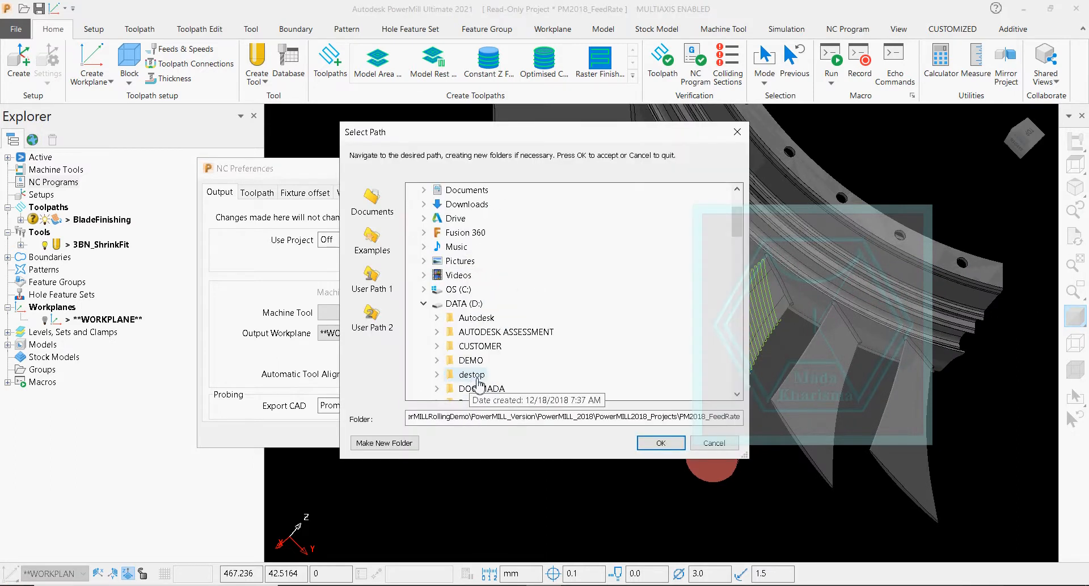
scroll(474, 386, down, 2)
click(476, 359)
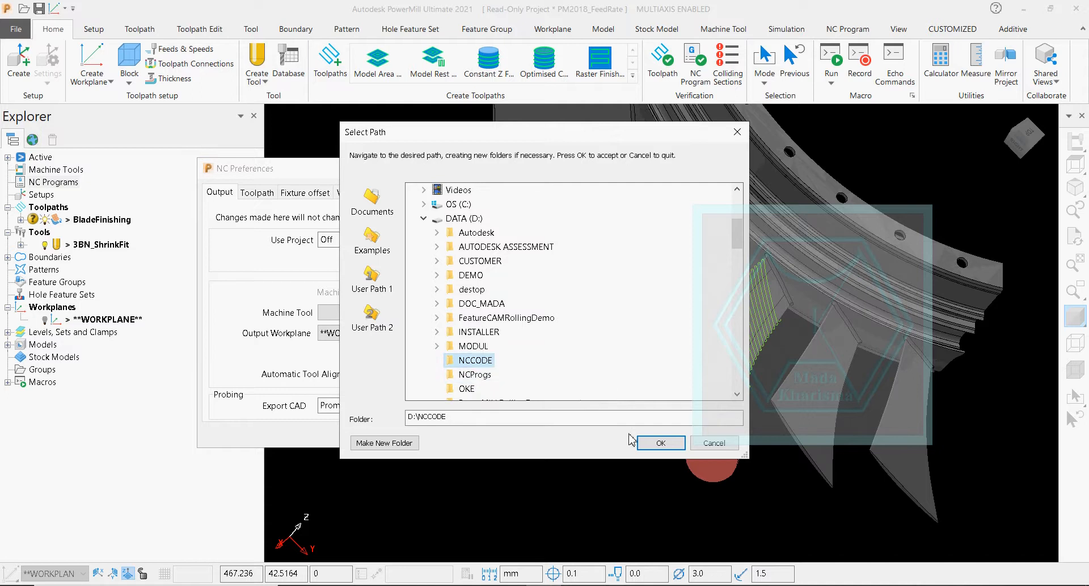
click(661, 442)
click(418, 435)
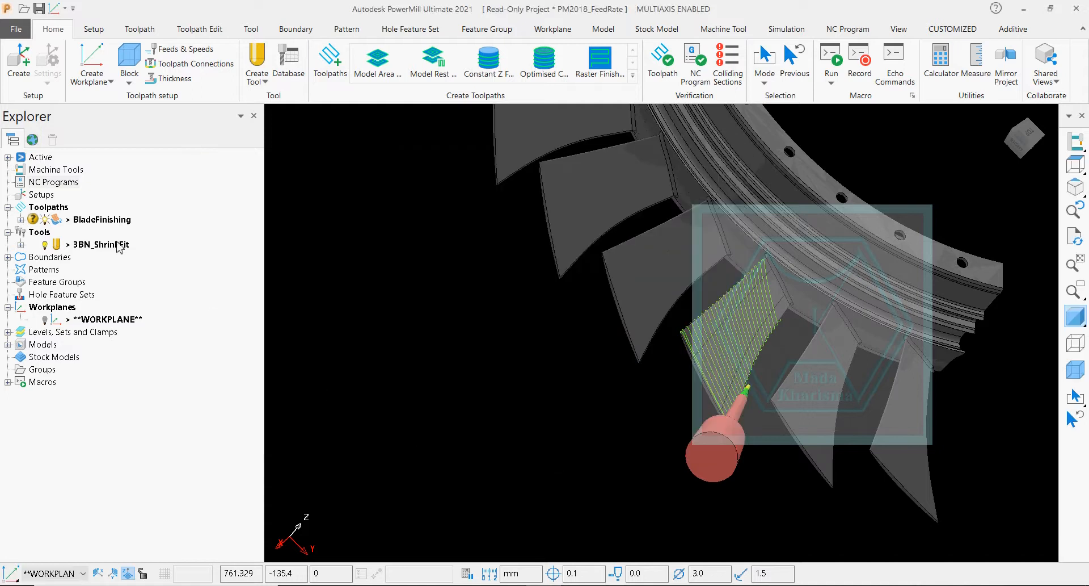
Create an individual NC program from the BladeFinishing toolpath and rename it "BladeFinishing_post feed standart"
right_click(109, 220)
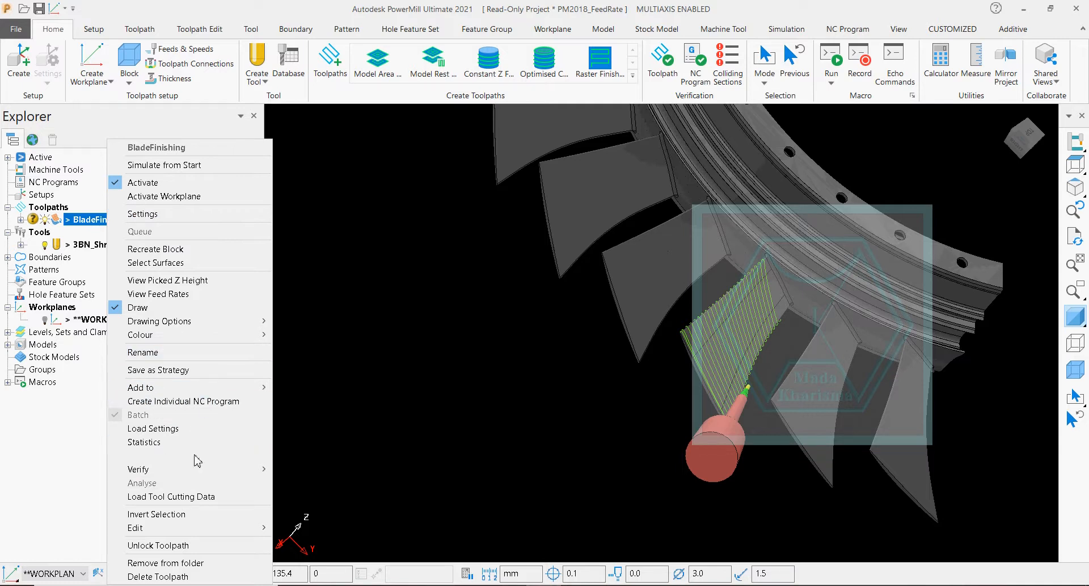
click(227, 401)
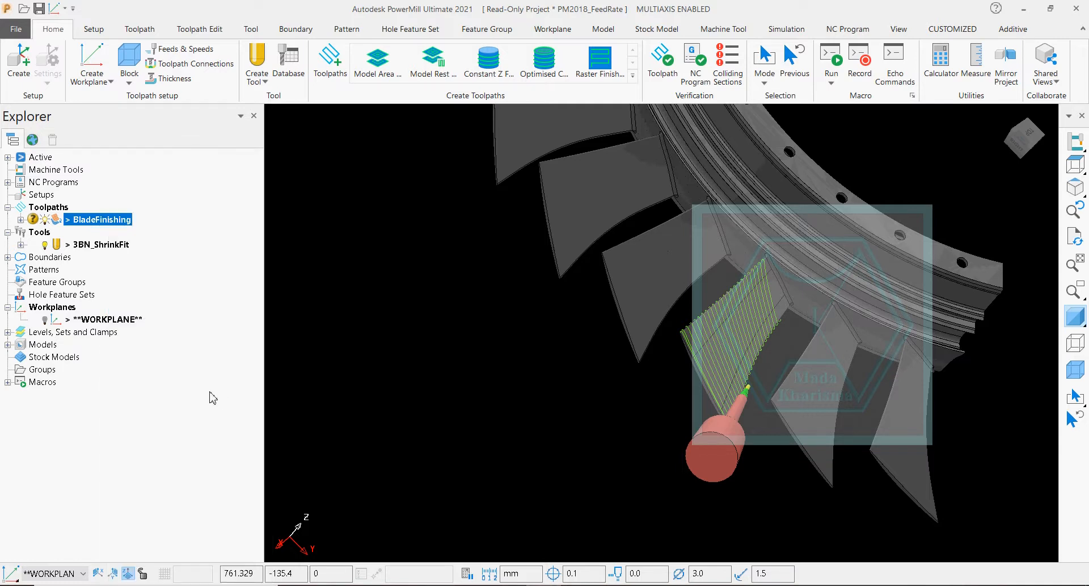
click(8, 182)
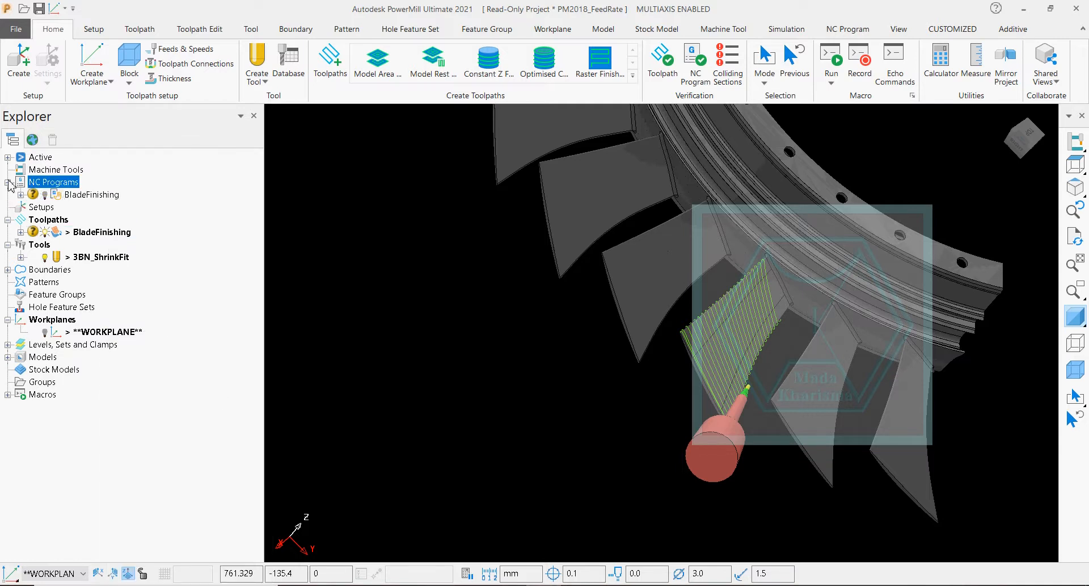
click(100, 196)
click(123, 196)
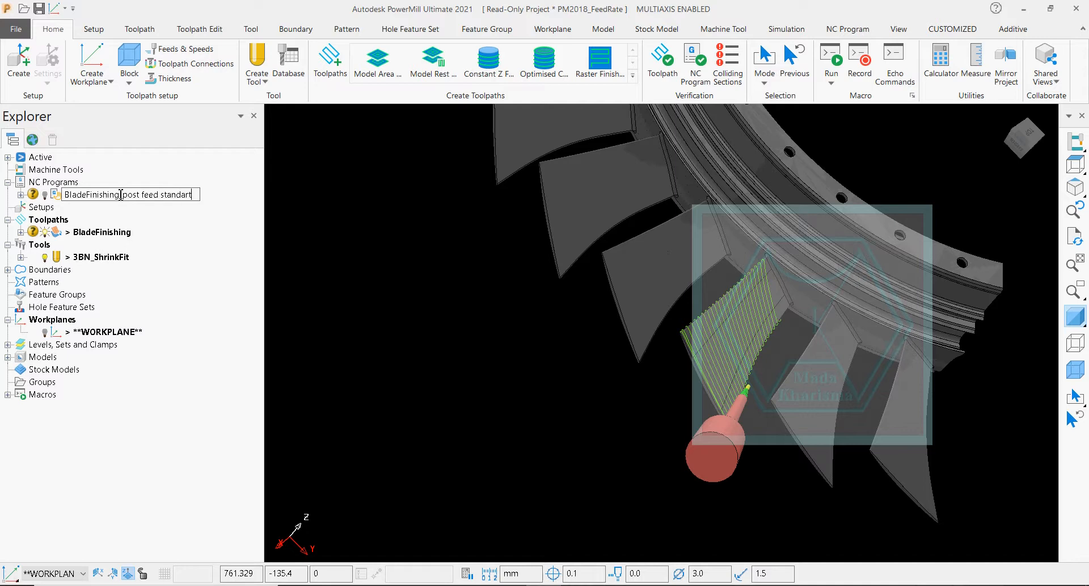
key(ctrl+a)
Write the "BladeFinishing_post feed standart" NC program to its output file
right_click(120, 197)
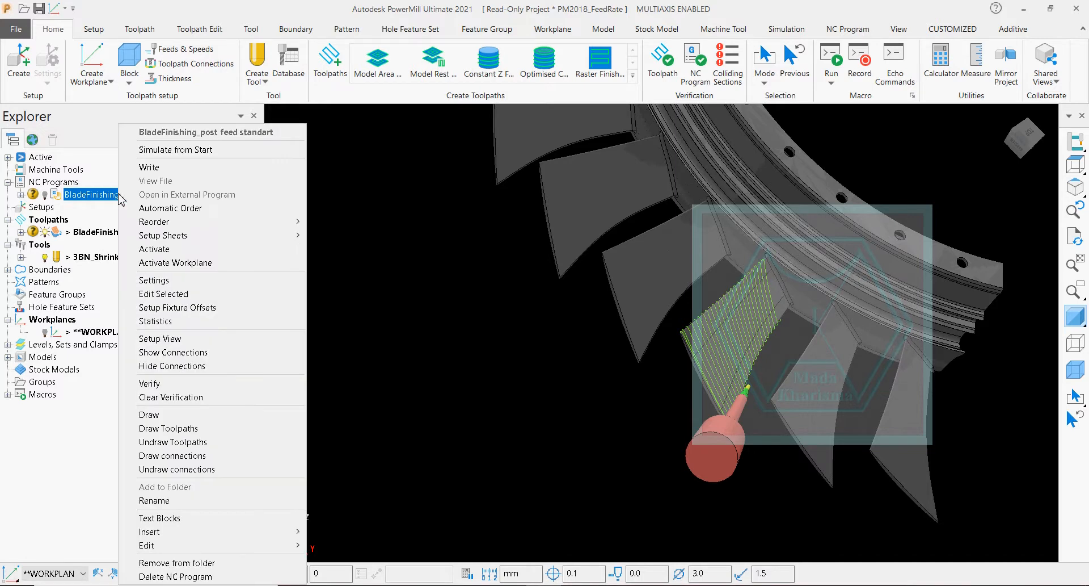
click(166, 172)
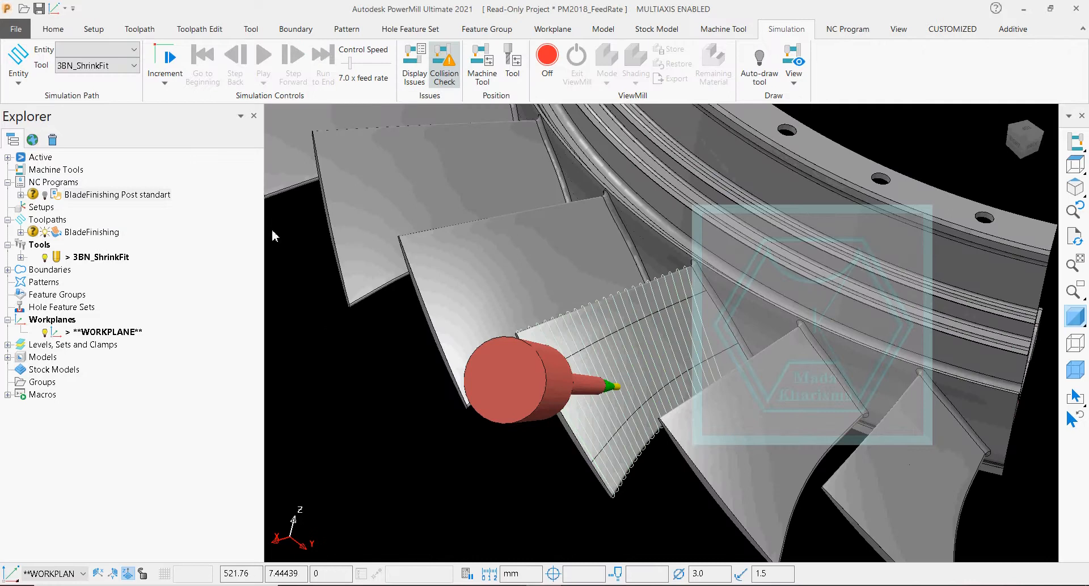
Activate the BladeFinishing toolpath and open its feed rate update on chosen surfaces
right_click(101, 236)
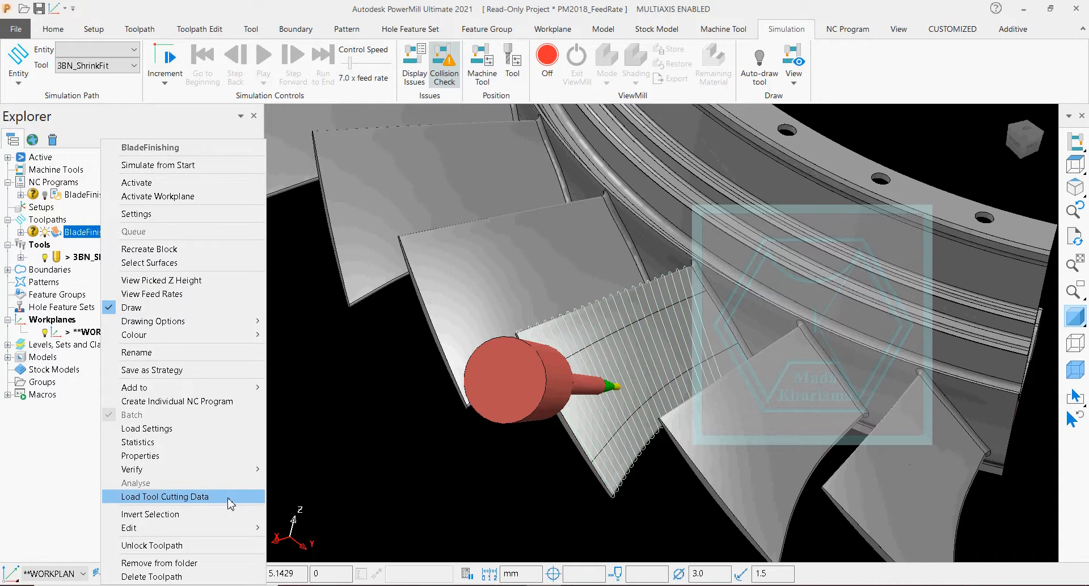
mouse_move(230, 531)
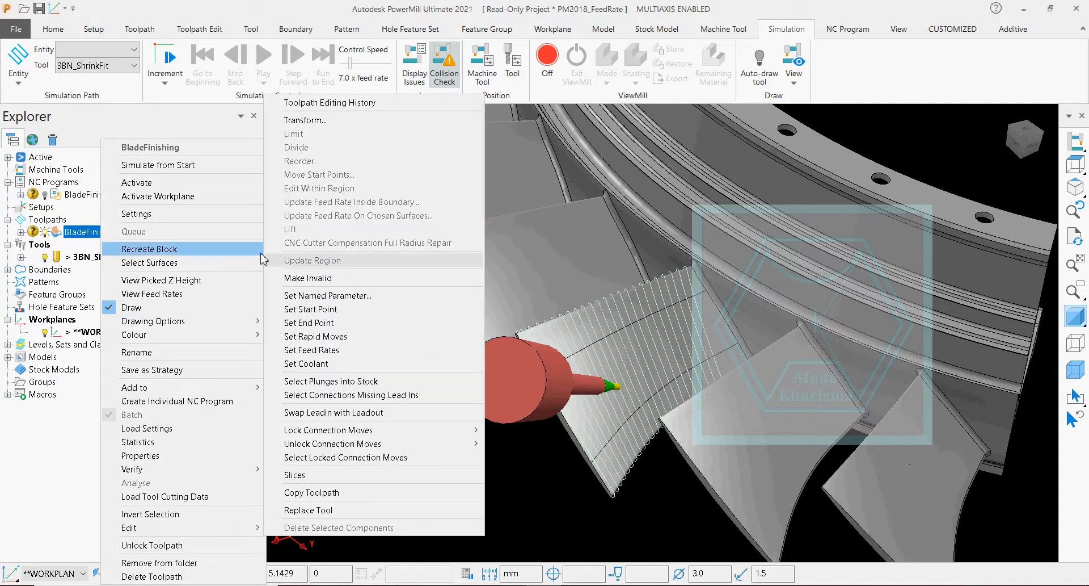
click(56, 237)
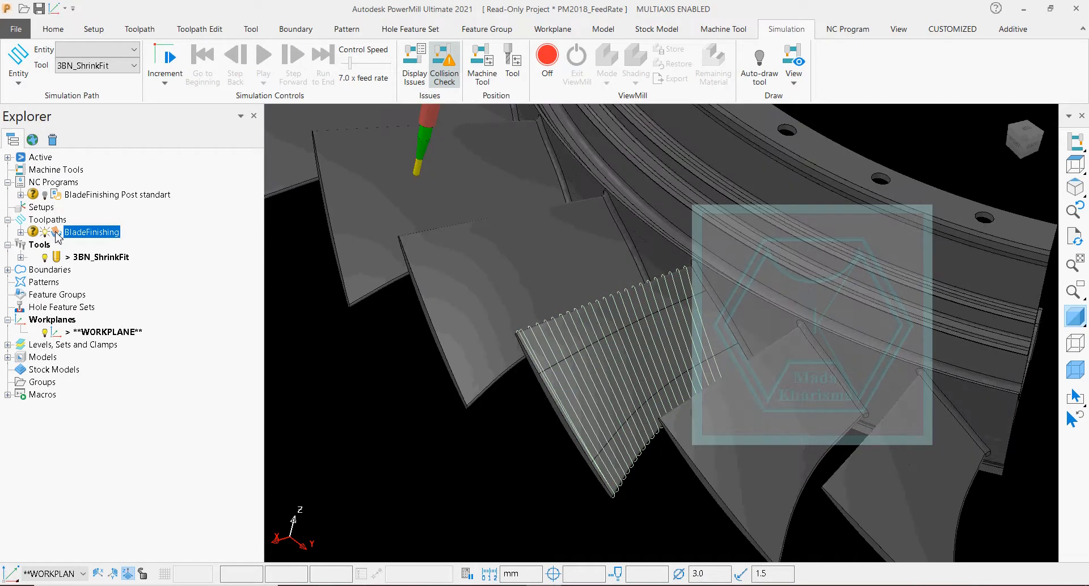
double_click(57, 234)
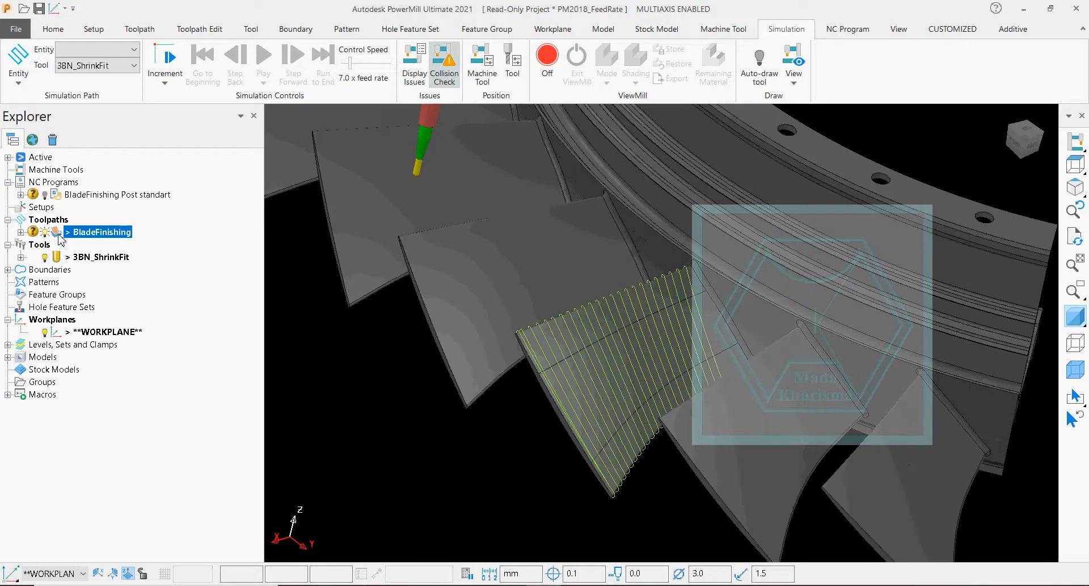
right_click(60, 239)
mouse_move(137, 527)
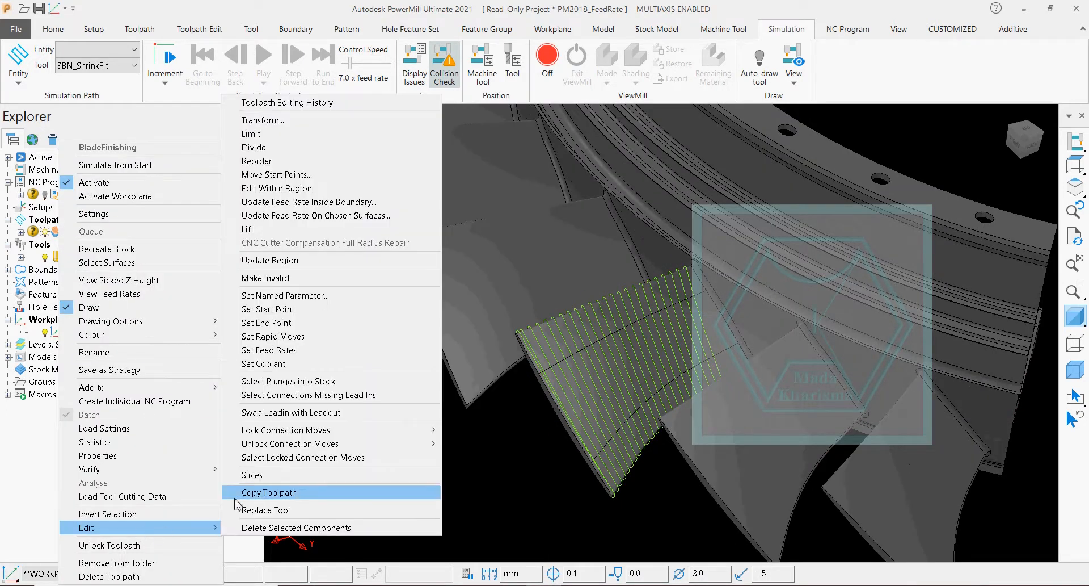
click(332, 220)
drag(323, 196, 397, 238)
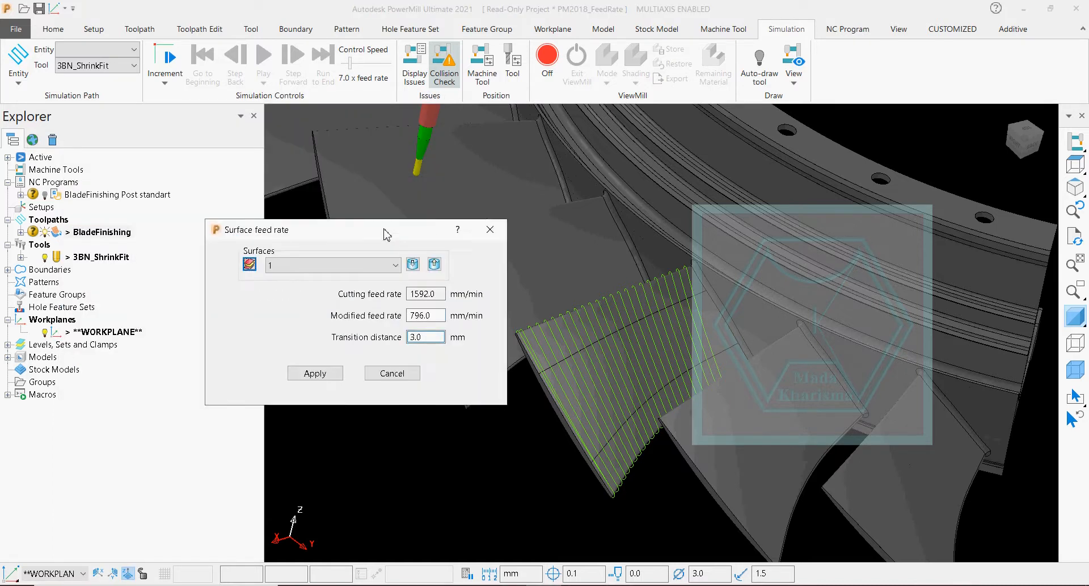
Choose the two surface bands along the blade's opposite edges, crossed by the ends of the passes, for the modified feed rate
click(250, 264)
click(543, 366)
scroll(544, 366, up, 5)
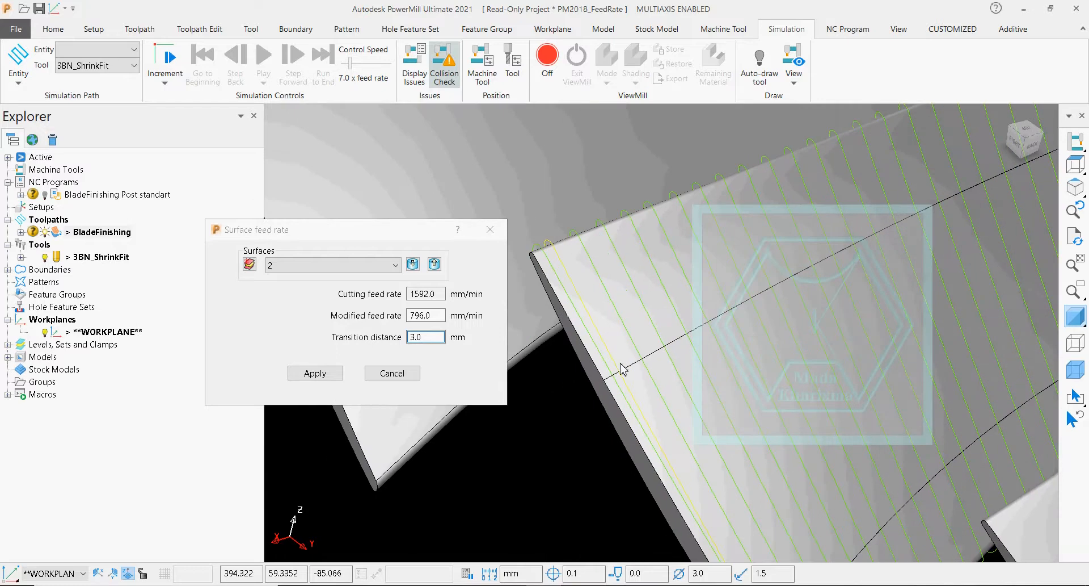
scroll(612, 346, down, 5)
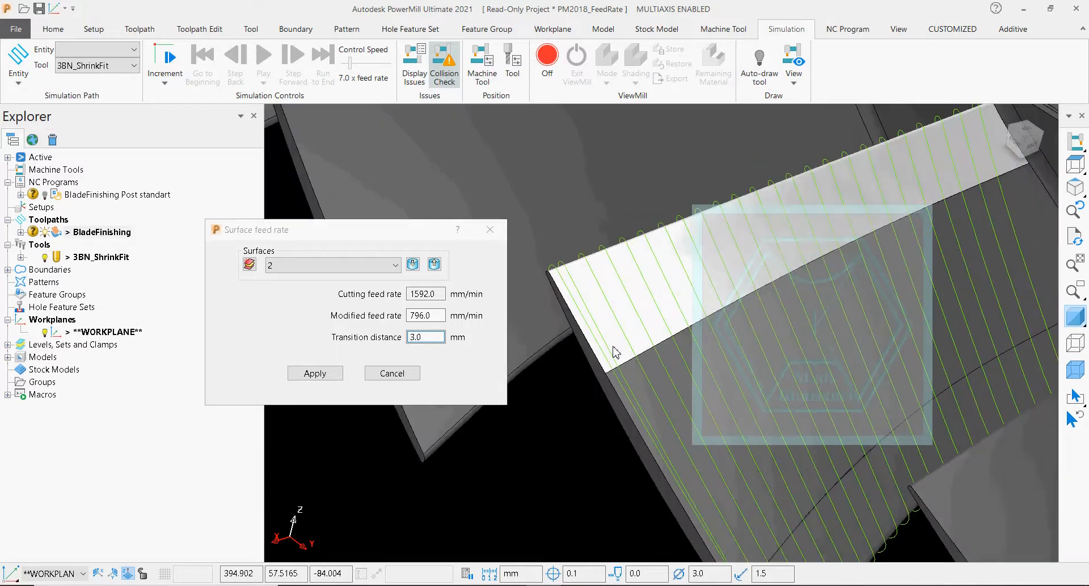
scroll(613, 358, up, 5)
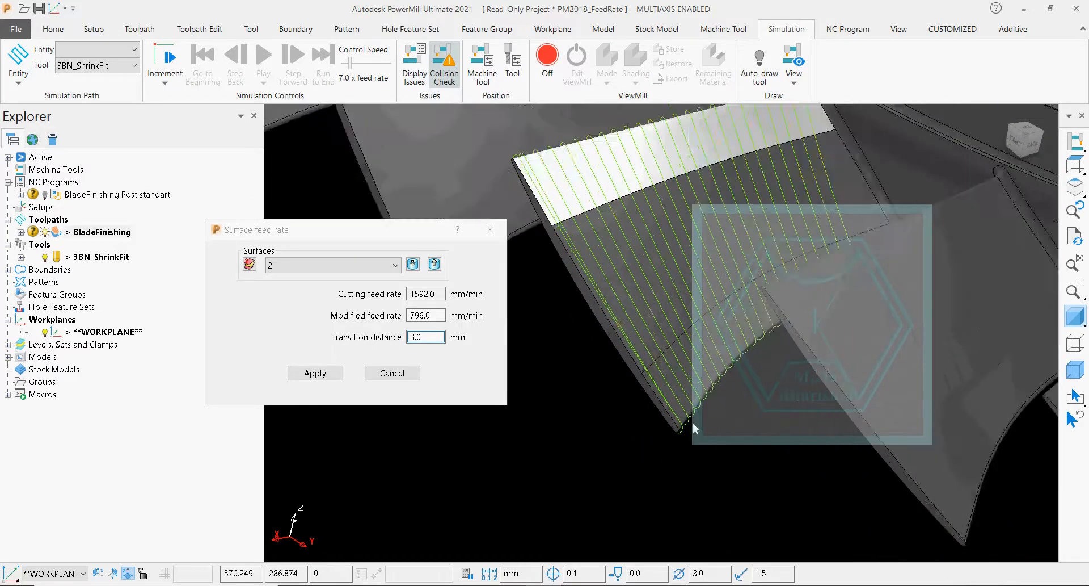
shift+click(673, 399)
shift+middle_drag(642, 340, 717, 478)
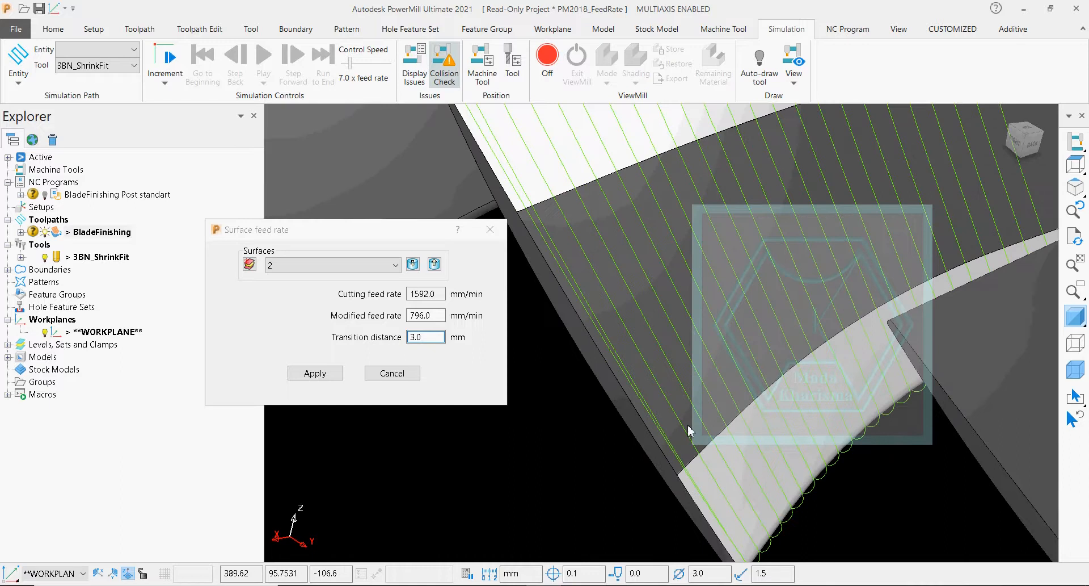
scroll(688, 429, down, 3)
middle_drag(625, 399, 676, 427)
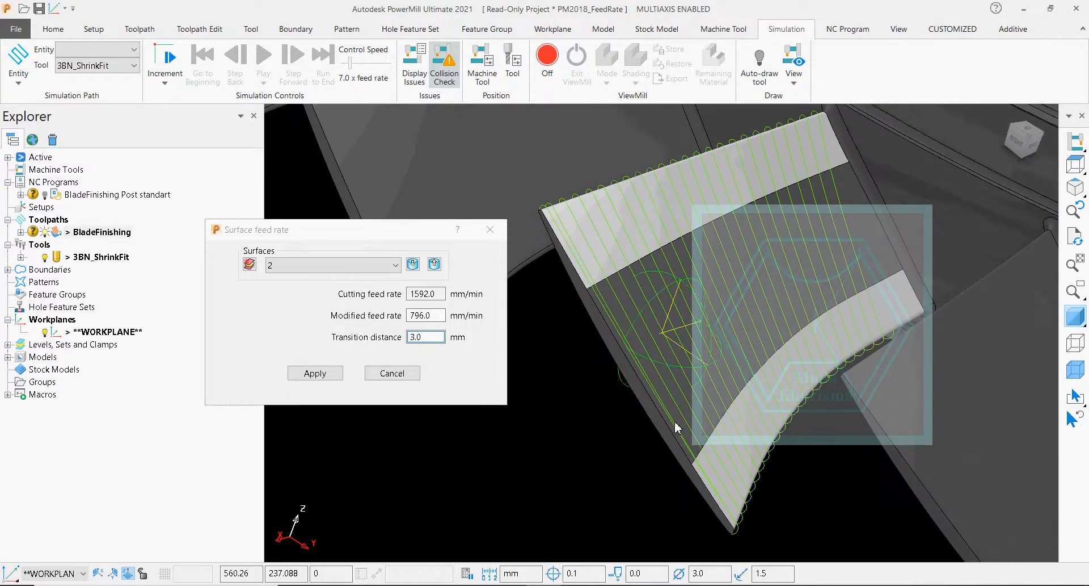
Apply the surface feed rate with 1592 mm/min cutting feed, 796 mm/min modified feed and 3 mm transition distance, and close the dialog
click(407, 289)
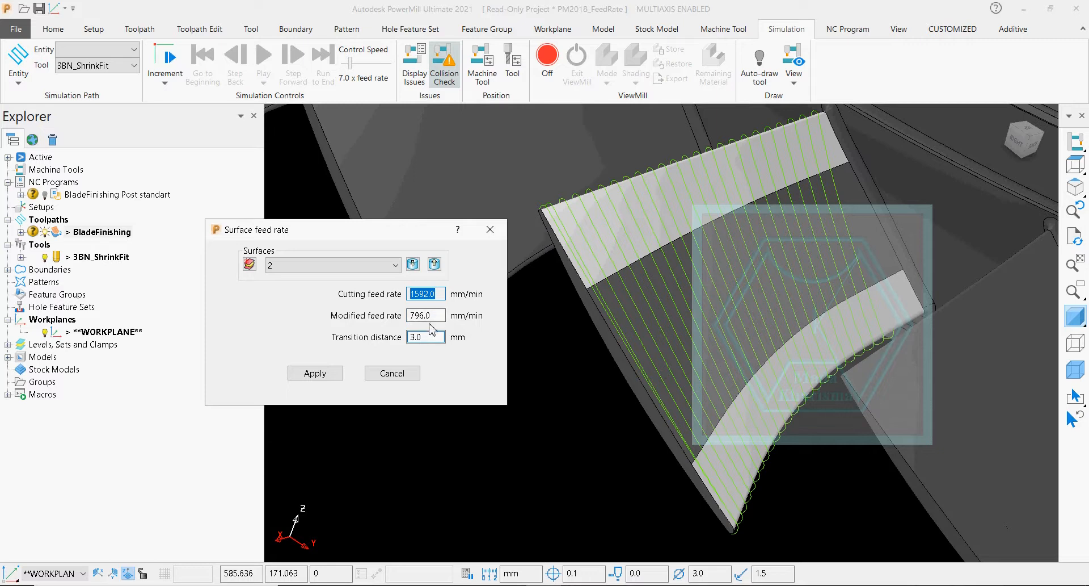
drag(442, 315, 406, 310)
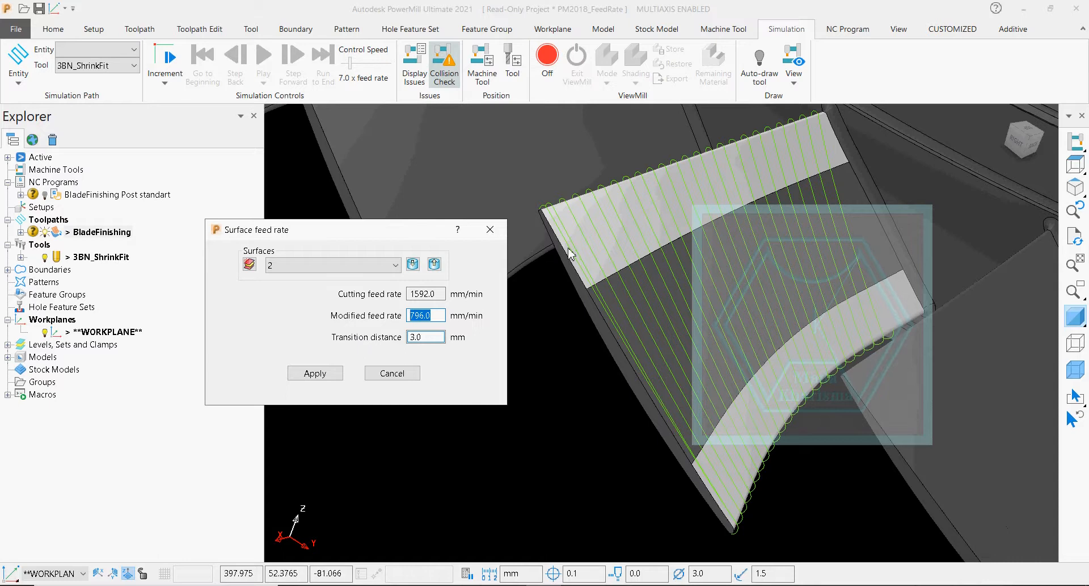
click(429, 335)
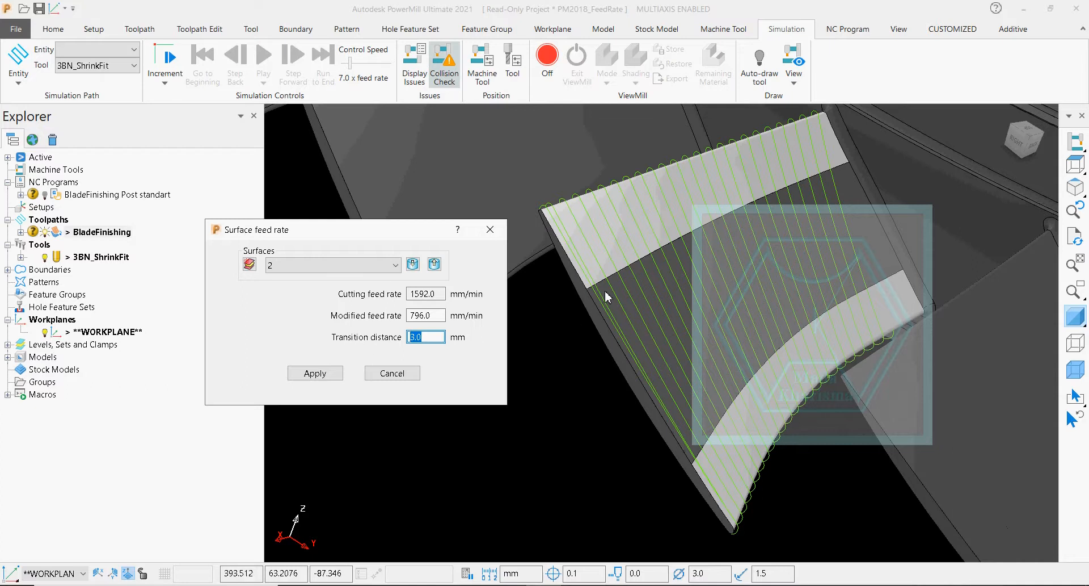
scroll(605, 289, up, 2)
scroll(606, 290, up, 3)
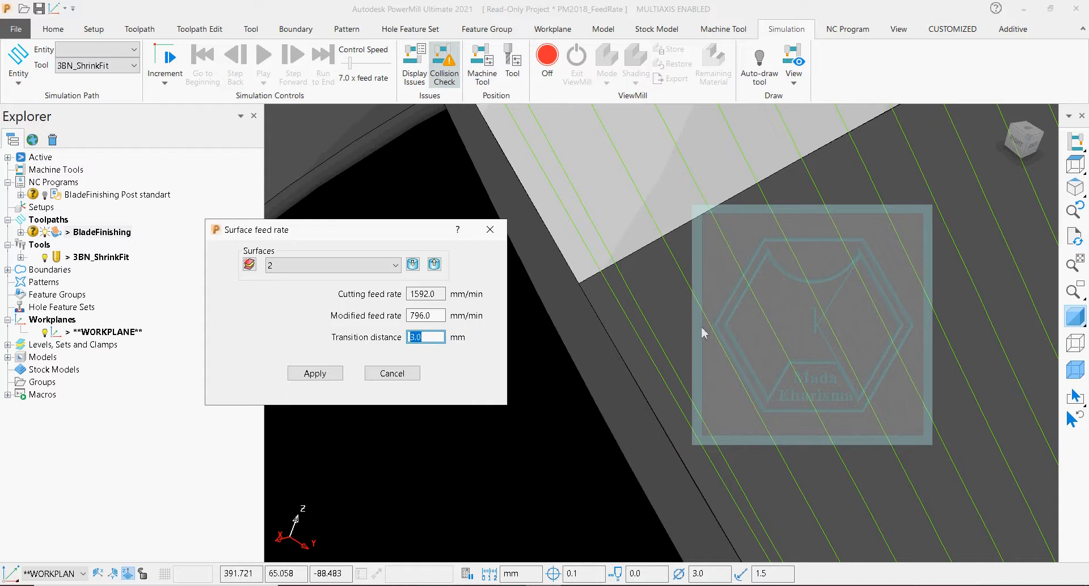
scroll(700, 332, down, 8)
click(335, 376)
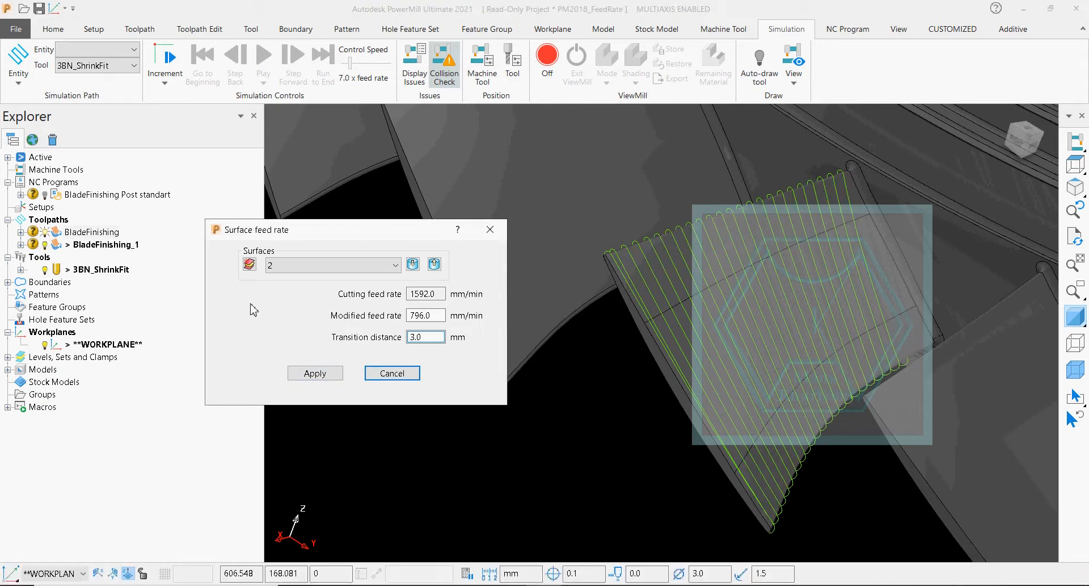
click(393, 372)
shift+middle_drag(510, 338, 489, 341)
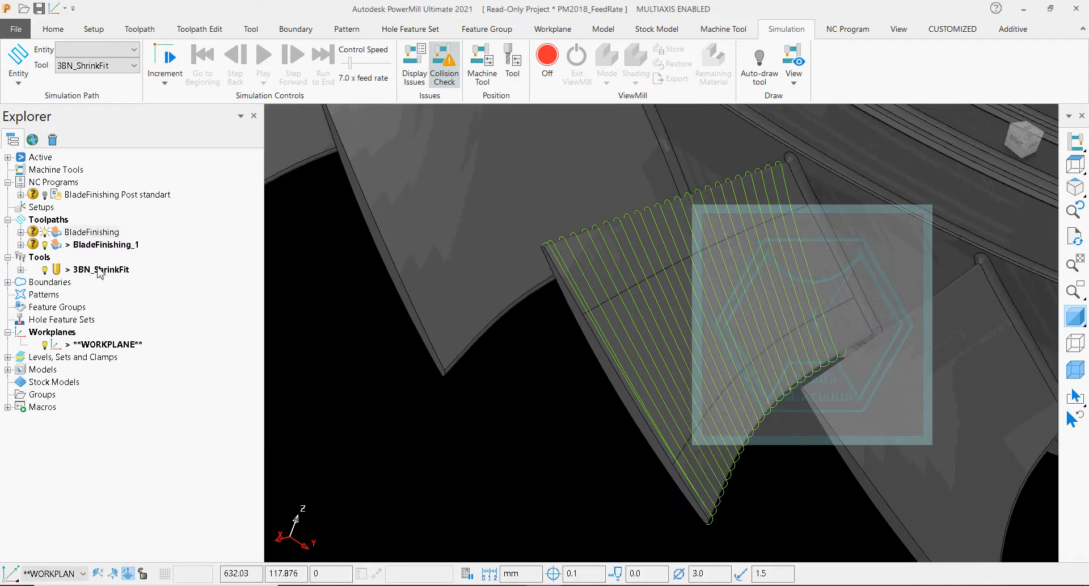
Hide the original BladeFinishing toolpath and leave BladeFinishing_1 as the active toolpath
click(44, 232)
double_click(57, 246)
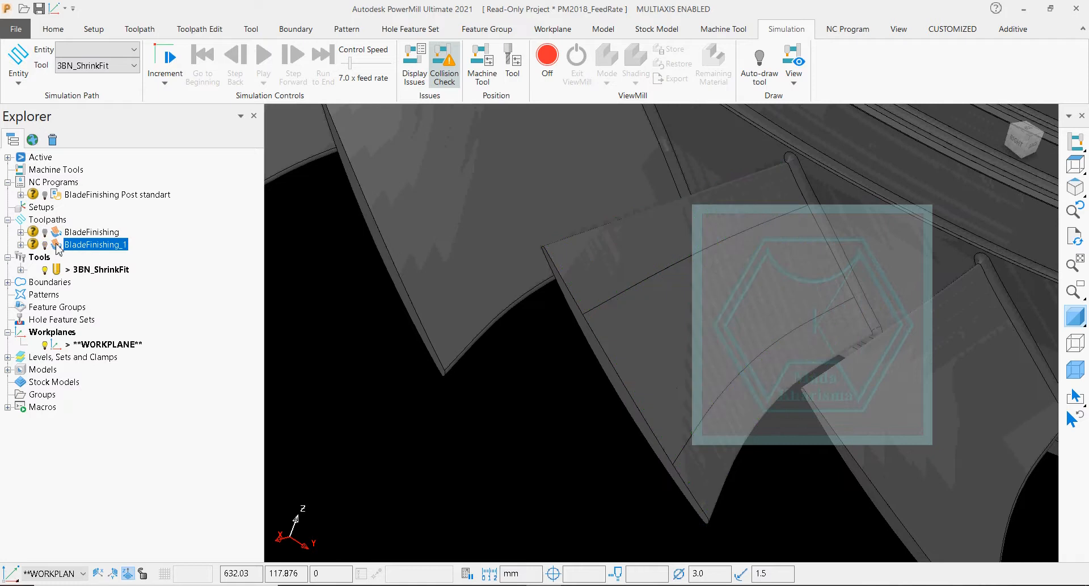
double_click(58, 246)
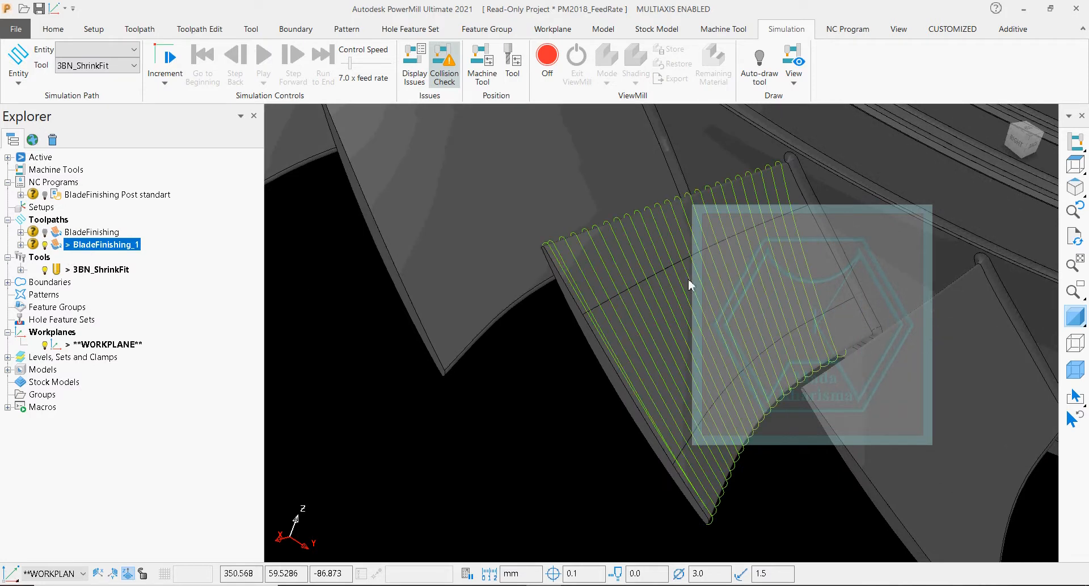
Examine the feed rates of the BladeFinishing_1 toolpath and close the information window
click(196, 30)
click(142, 29)
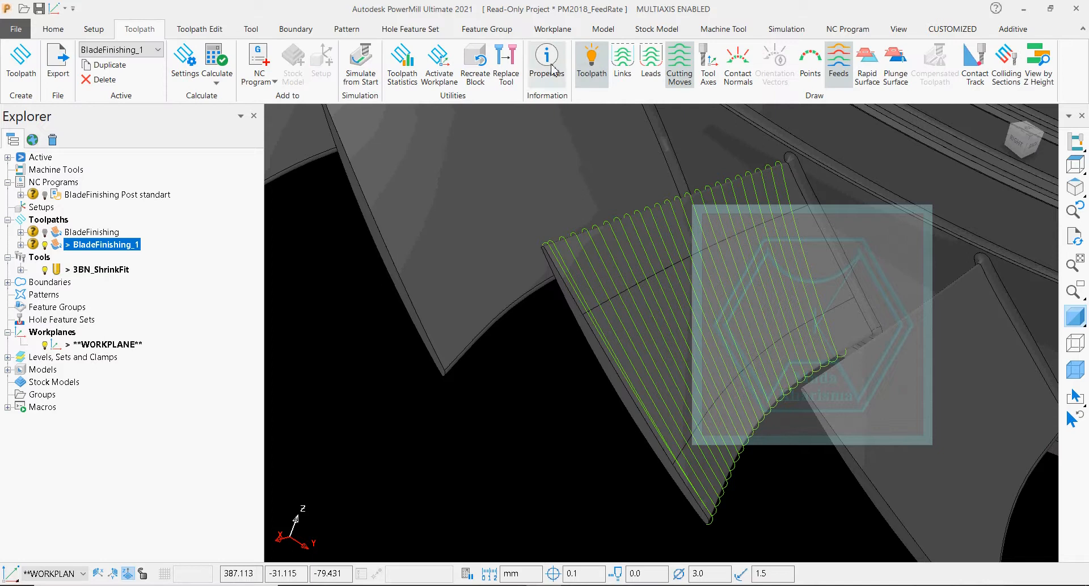
click(836, 60)
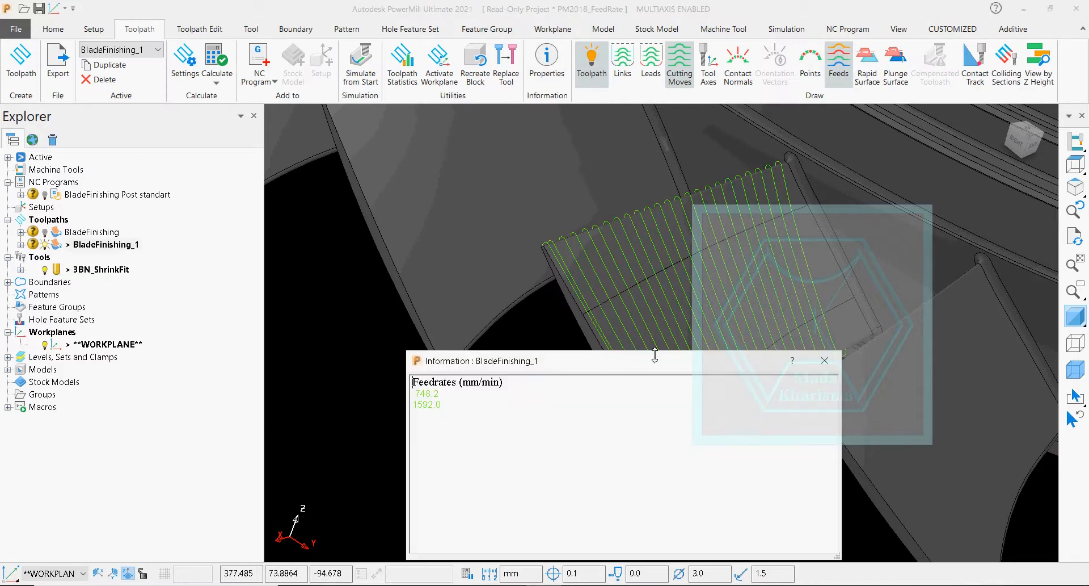
drag(658, 368, 458, 156)
middle_drag(695, 257, 837, 286)
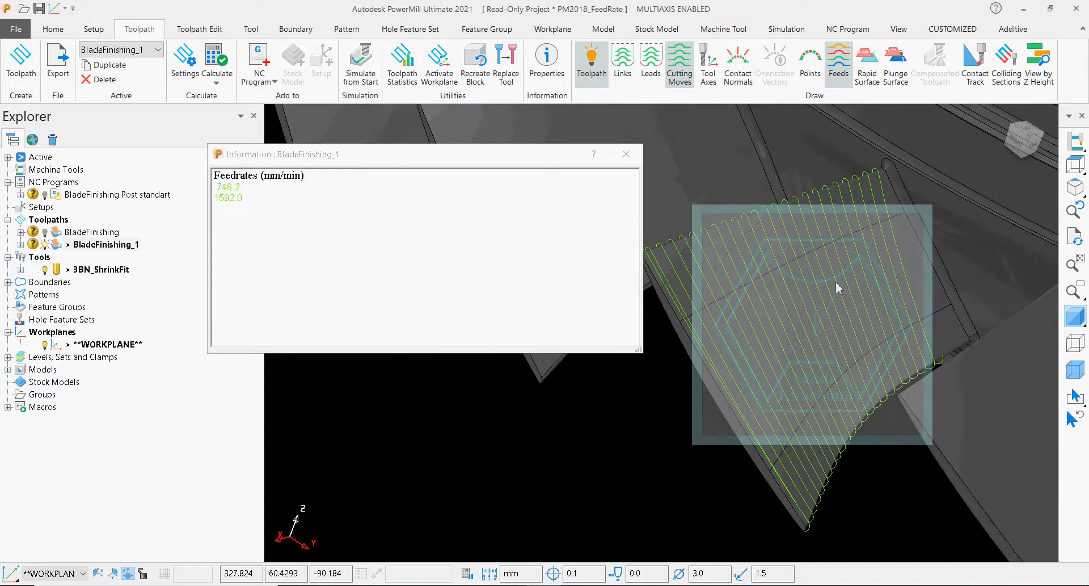
middle_drag(698, 292, 737, 260)
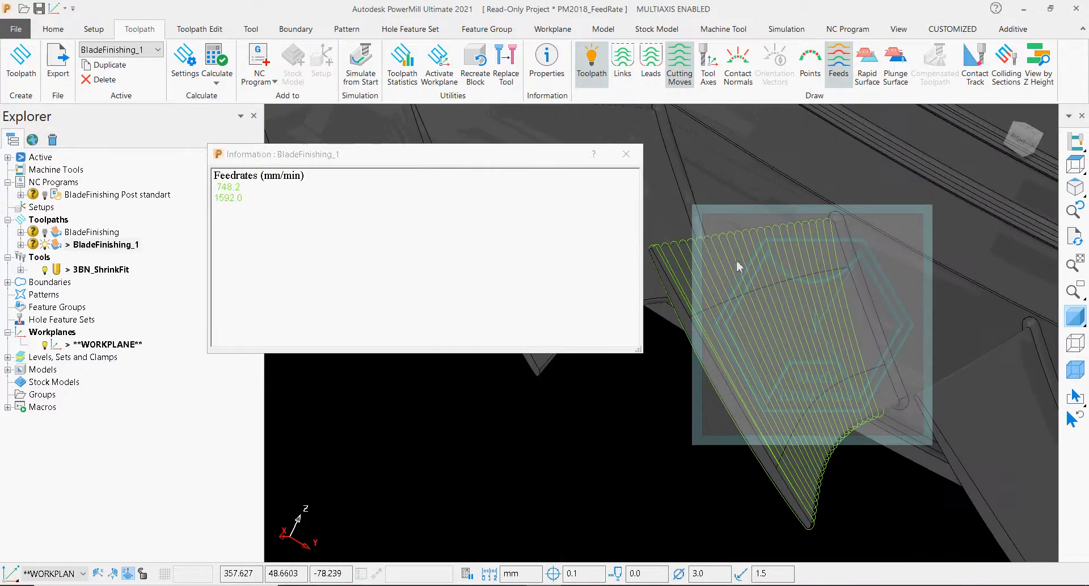
click(214, 193)
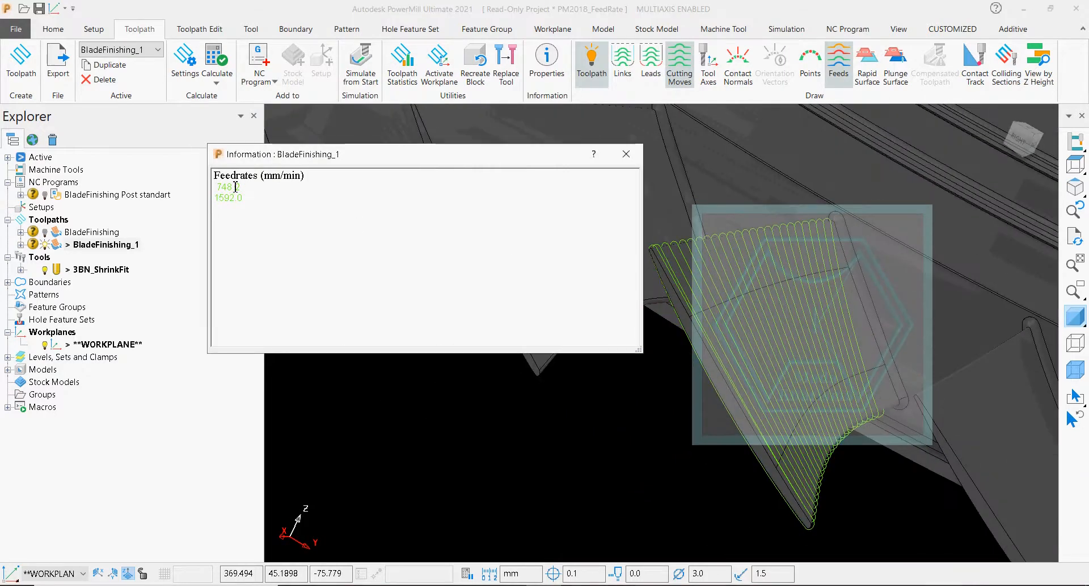
drag(243, 187, 212, 188)
click(626, 154)
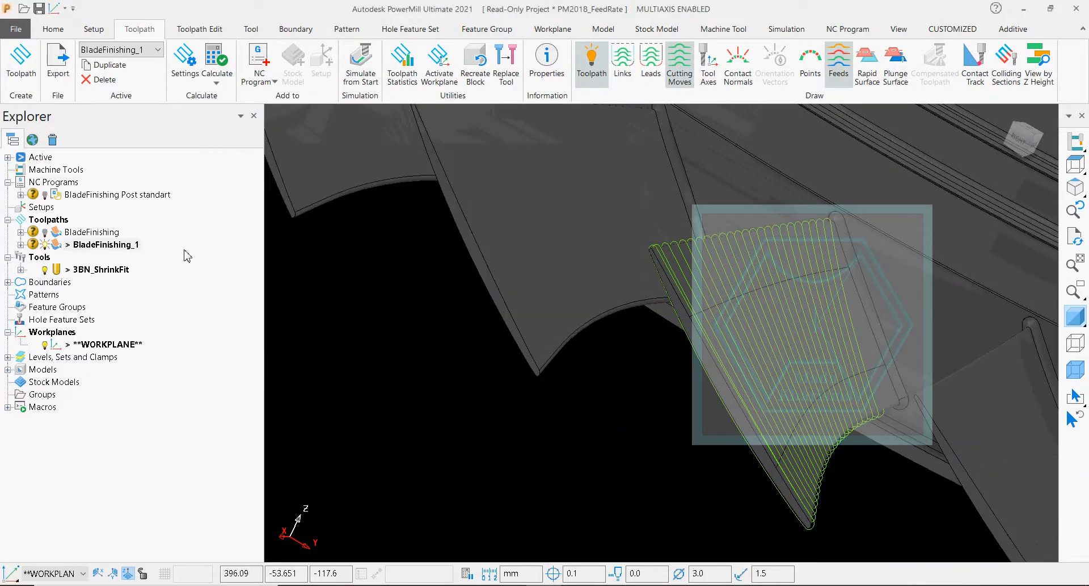
Activate the original BladeFinishing toolpath and hide BladeFinishing_1 for comparison
key(F2)
key(Return)
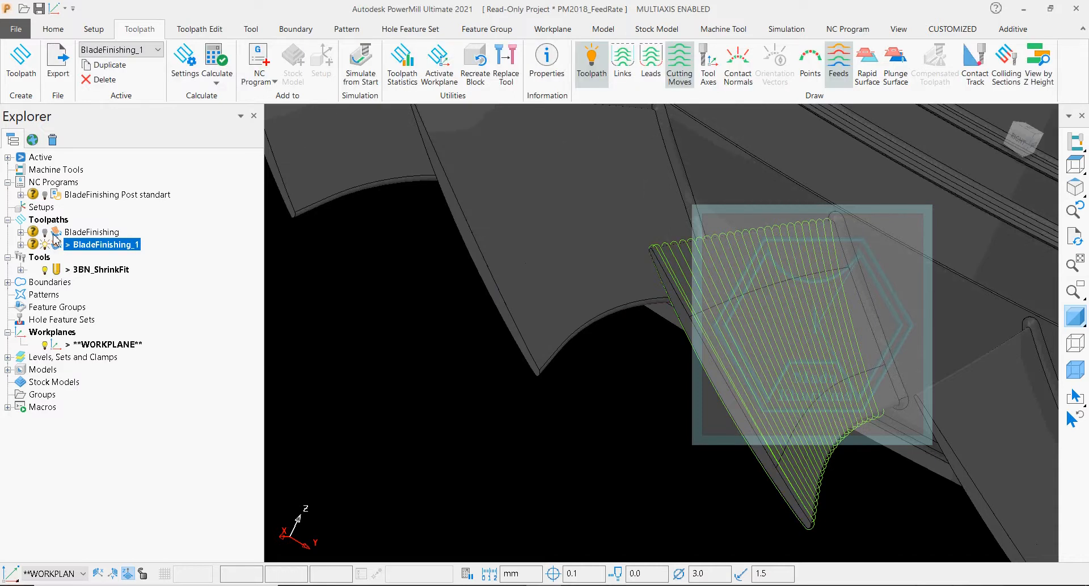
double_click(55, 234)
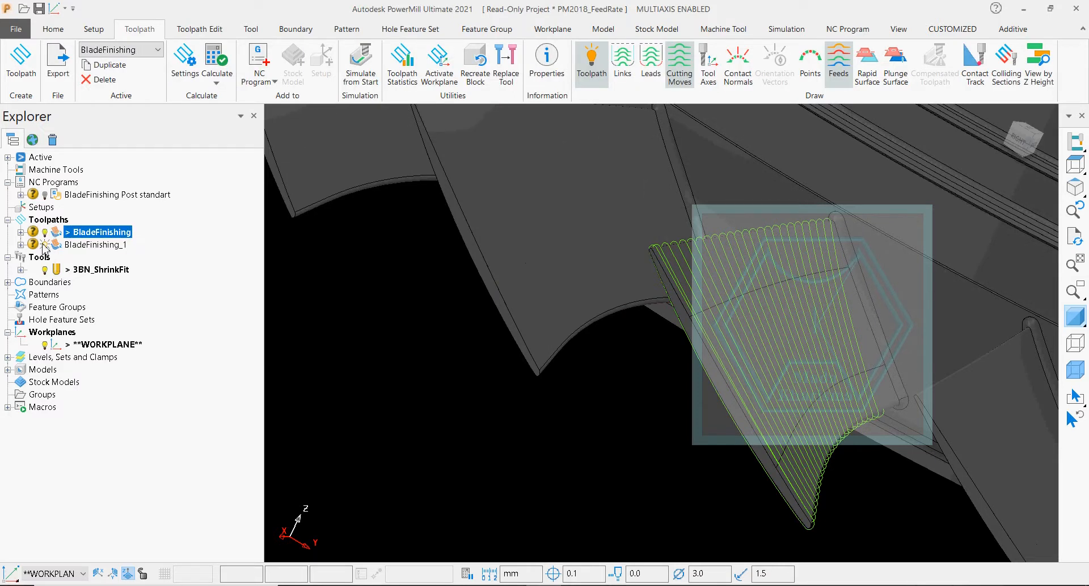
click(45, 246)
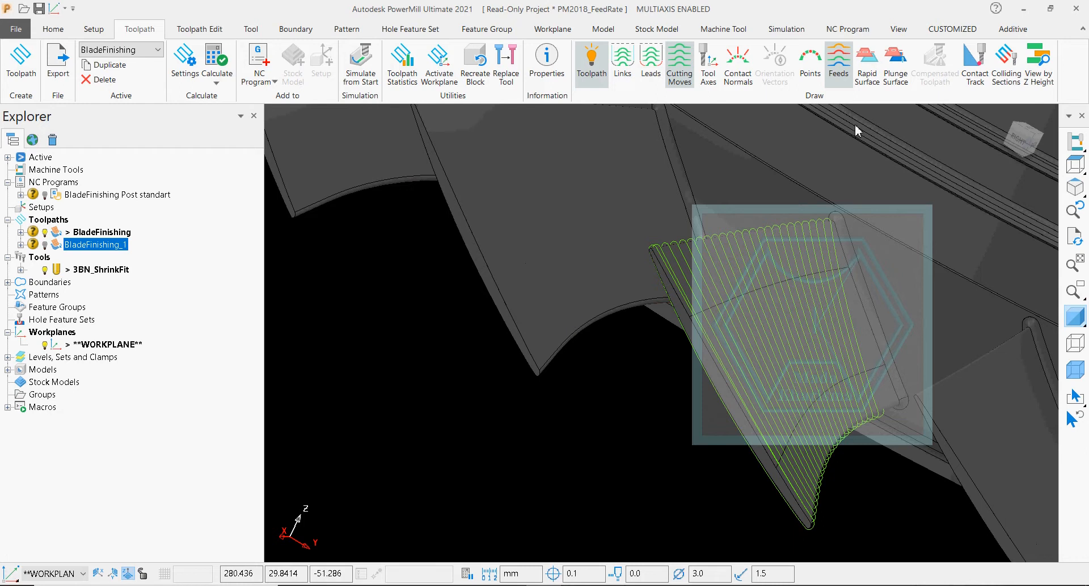
Reactivate BladeFinishing_1 and redisplay its feed rate information to check it again
double_click(55, 247)
right_click(81, 245)
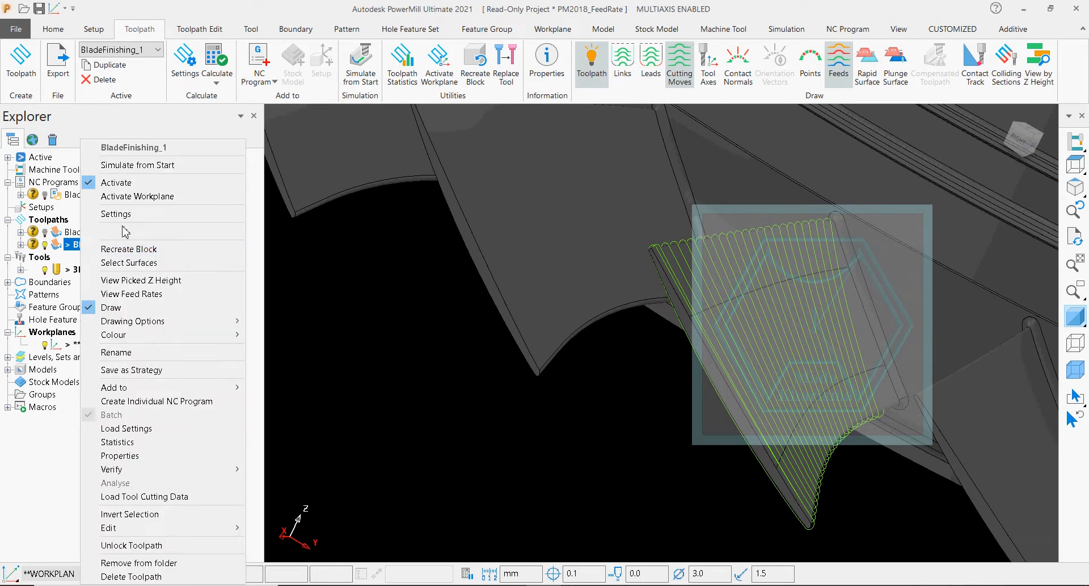
click(387, 340)
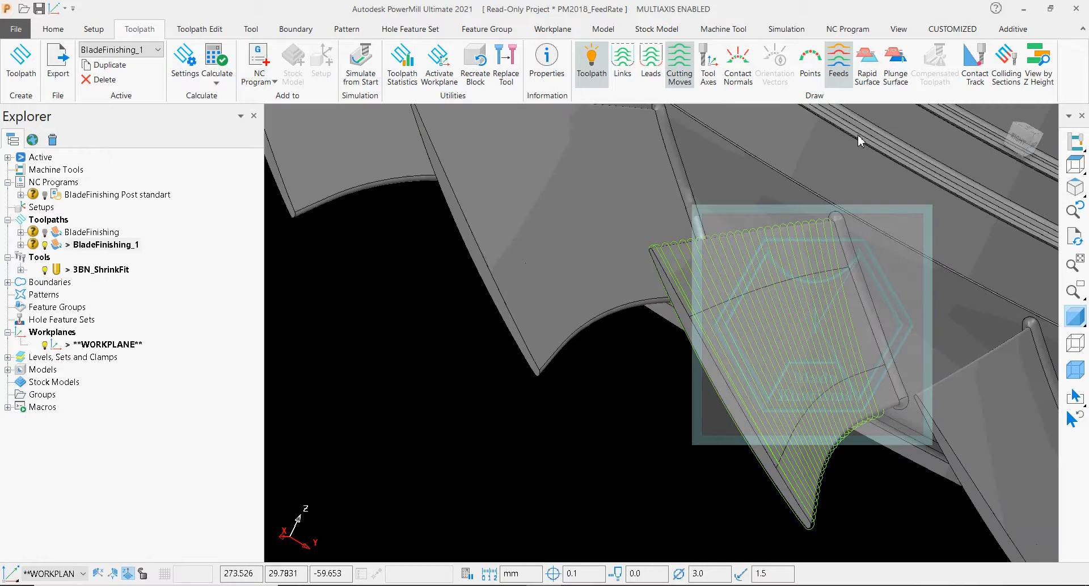
click(843, 68)
click(843, 68)
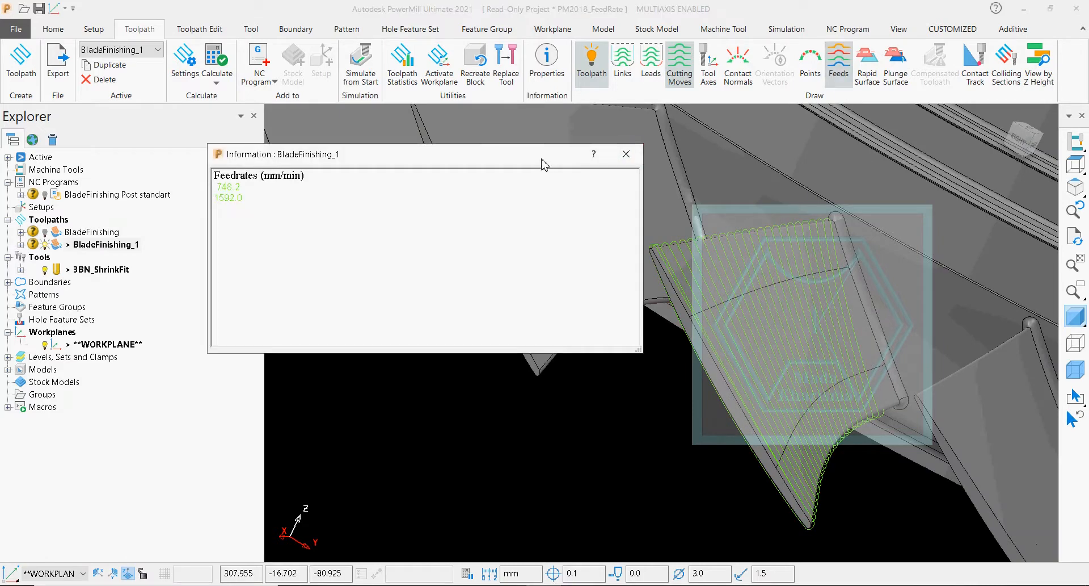
drag(541, 158, 570, 201)
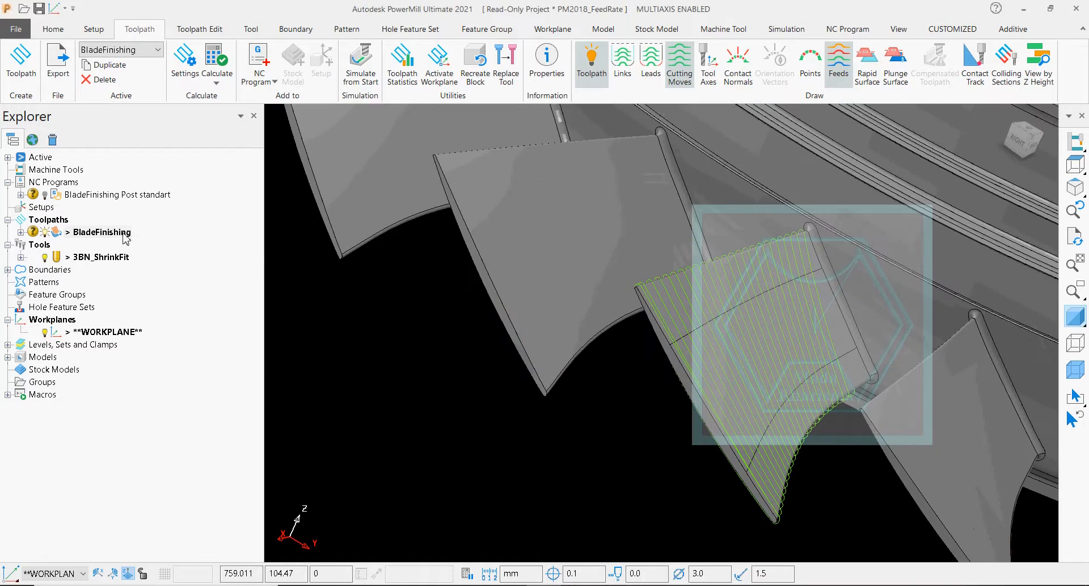
Start updating BladeFinishing's feed rate on chosen surfaces, choose level 4 and select the upper and lower band surfaces of the blade
right_click(125, 238)
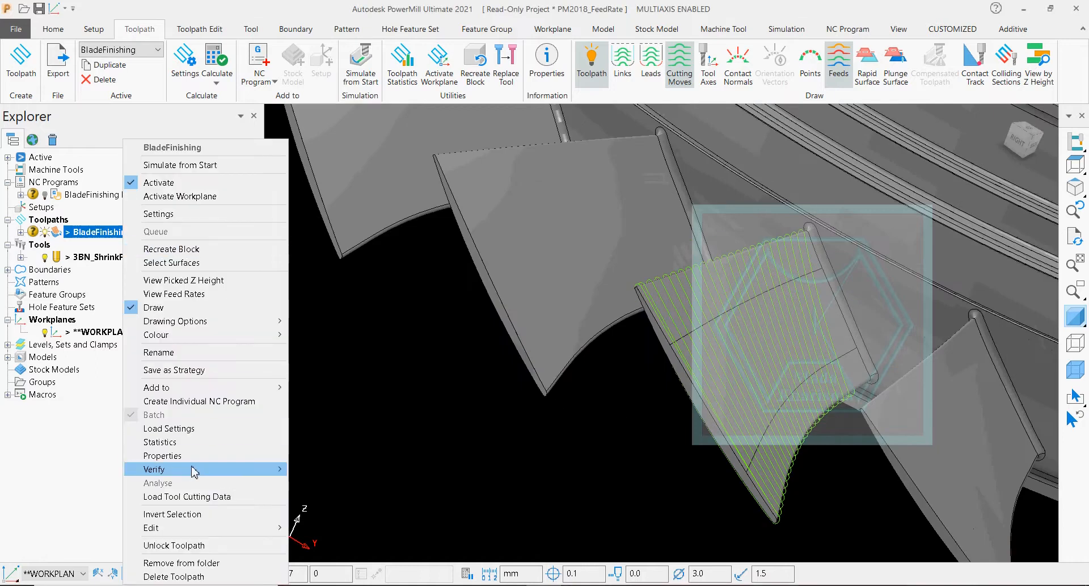
mouse_move(215, 526)
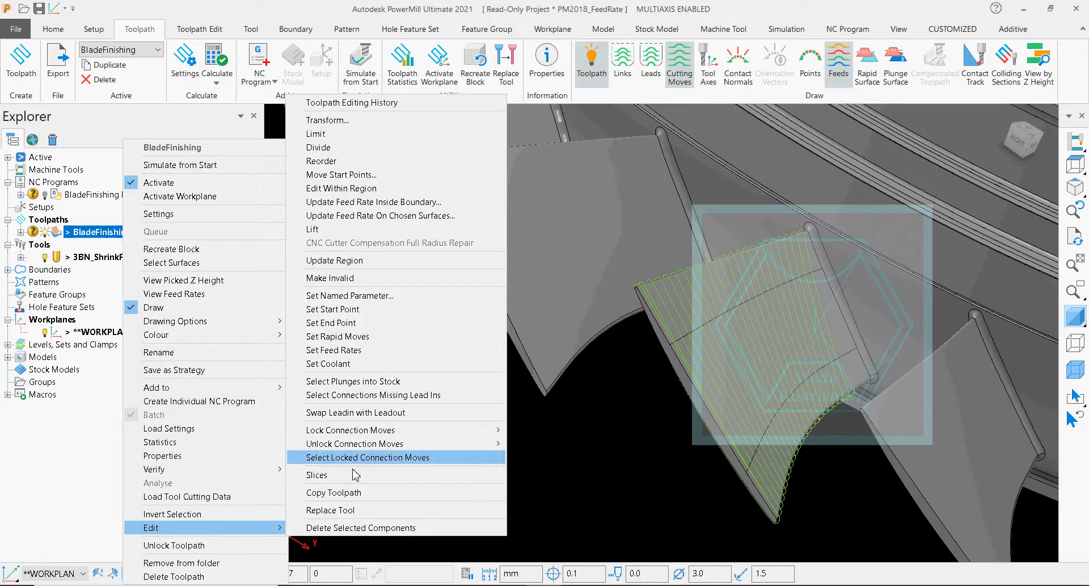
click(439, 218)
scroll(635, 310, up, 5)
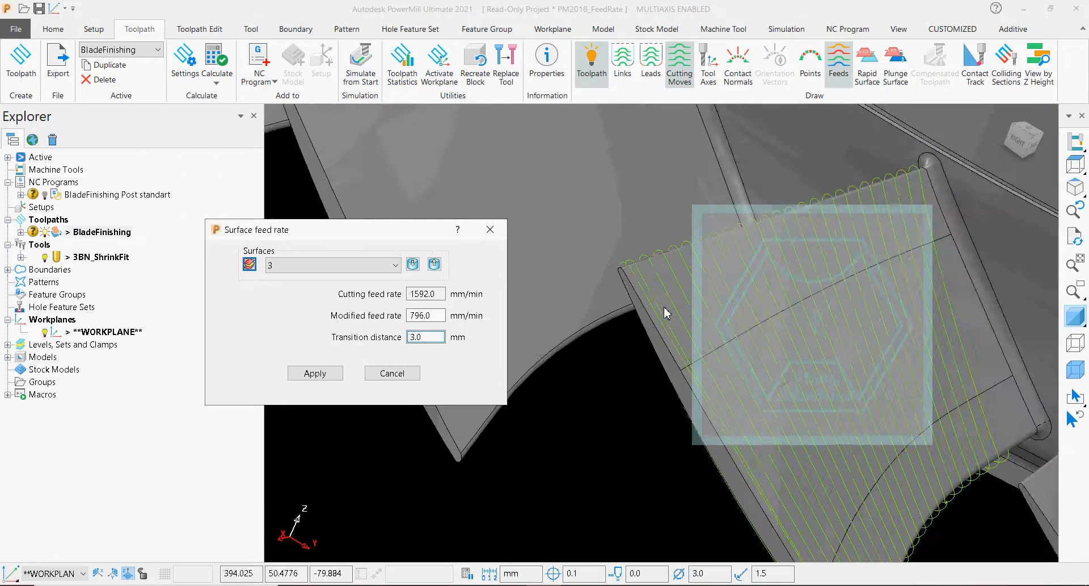
click(634, 296)
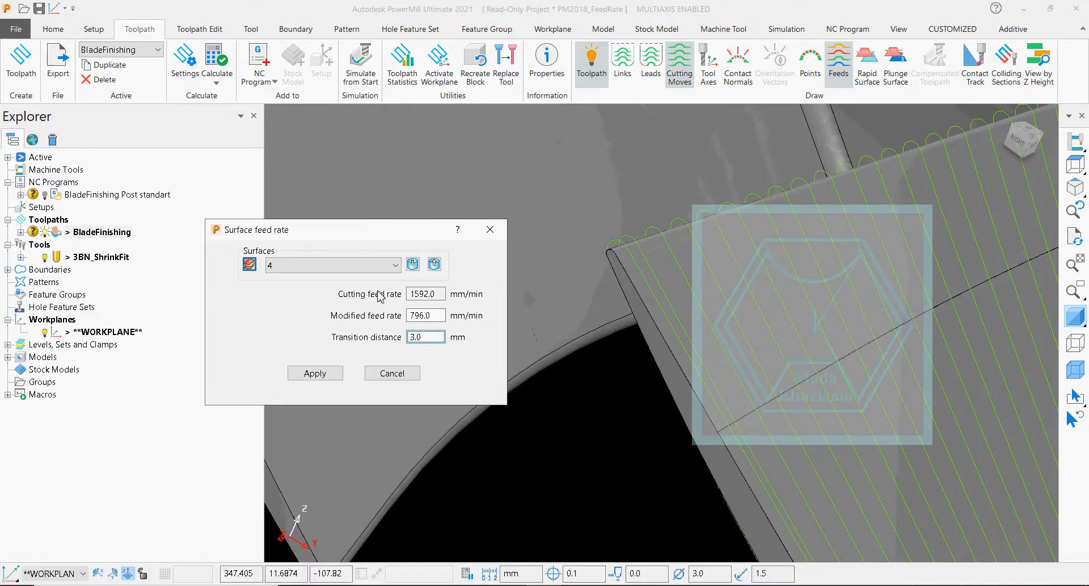
scroll(673, 372, down, 5)
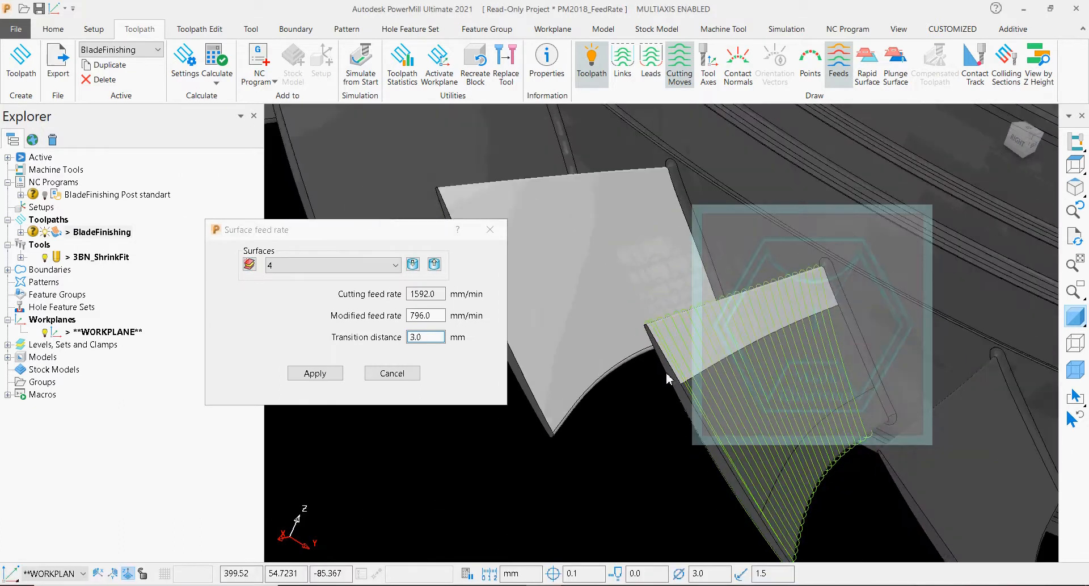
scroll(641, 357, up, 4)
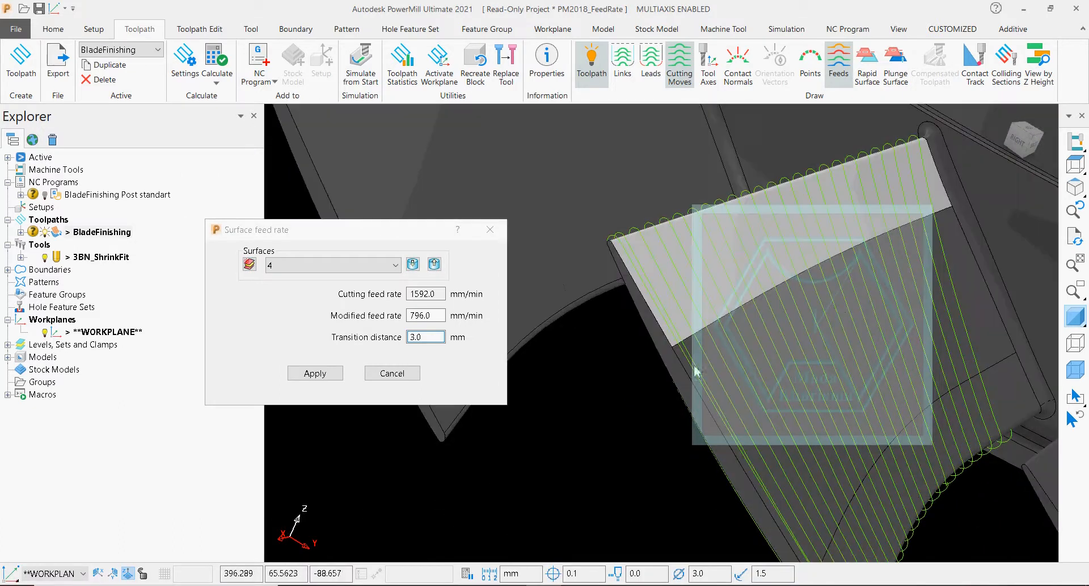
click(1024, 406)
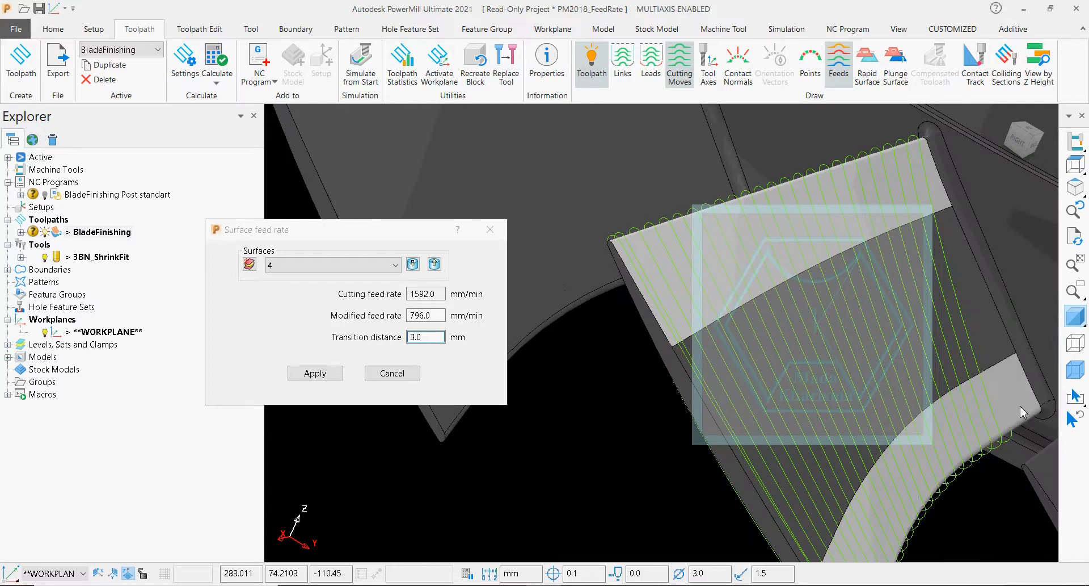
click(412, 264)
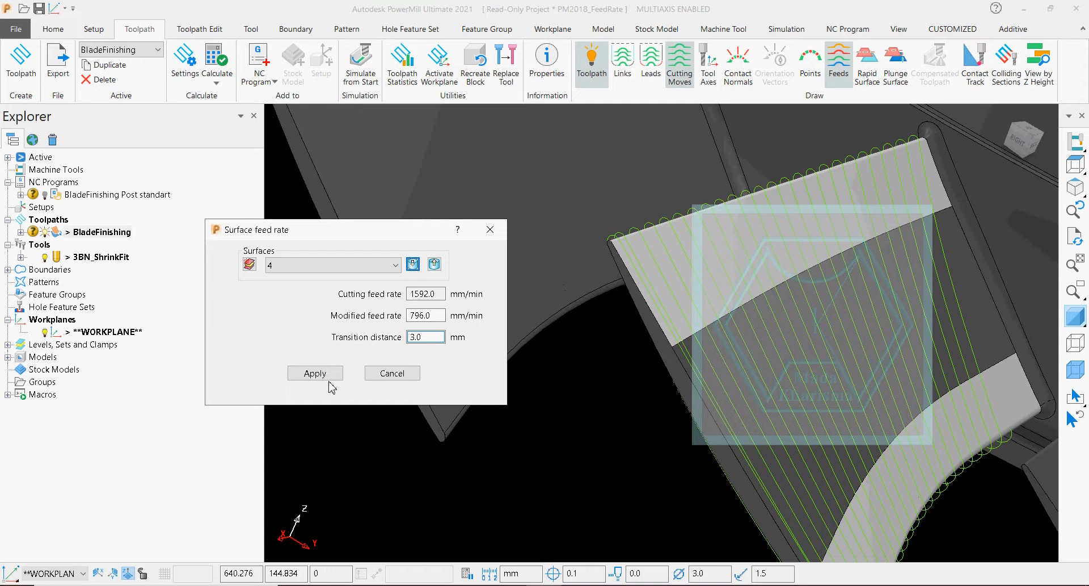
Hide the levels Rest of the model, Hub, Left Blade & Fillets, Right Blade & Fillets, Fillets and 1 to 4
click(6, 344)
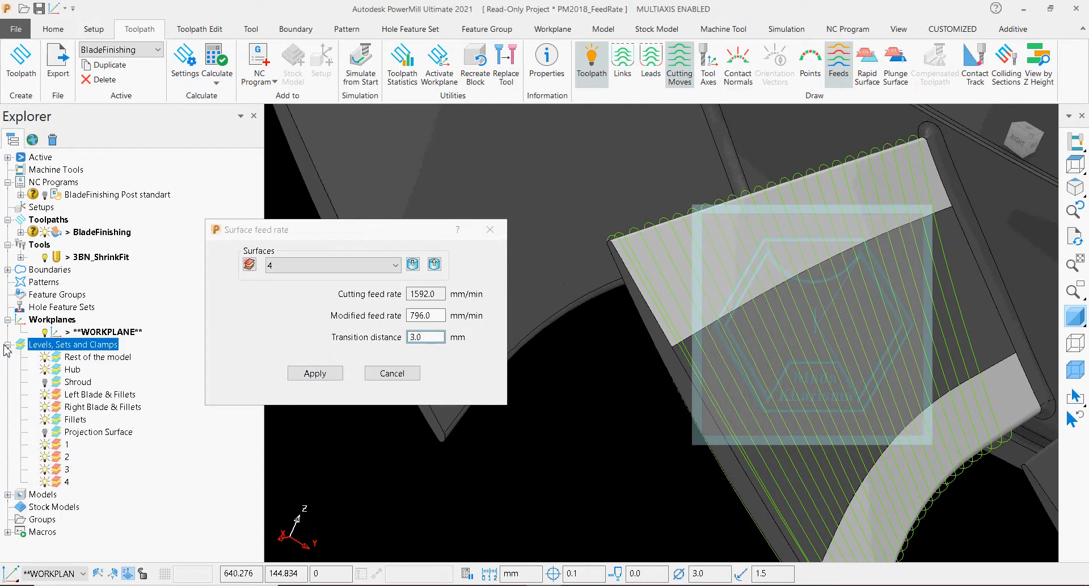
click(51, 482)
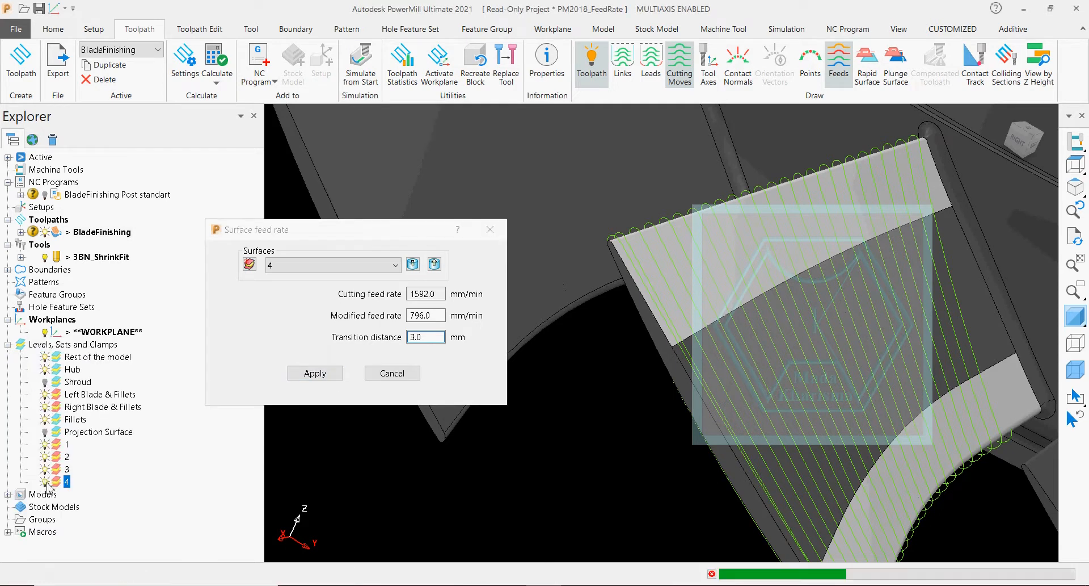
click(46, 357)
click(46, 369)
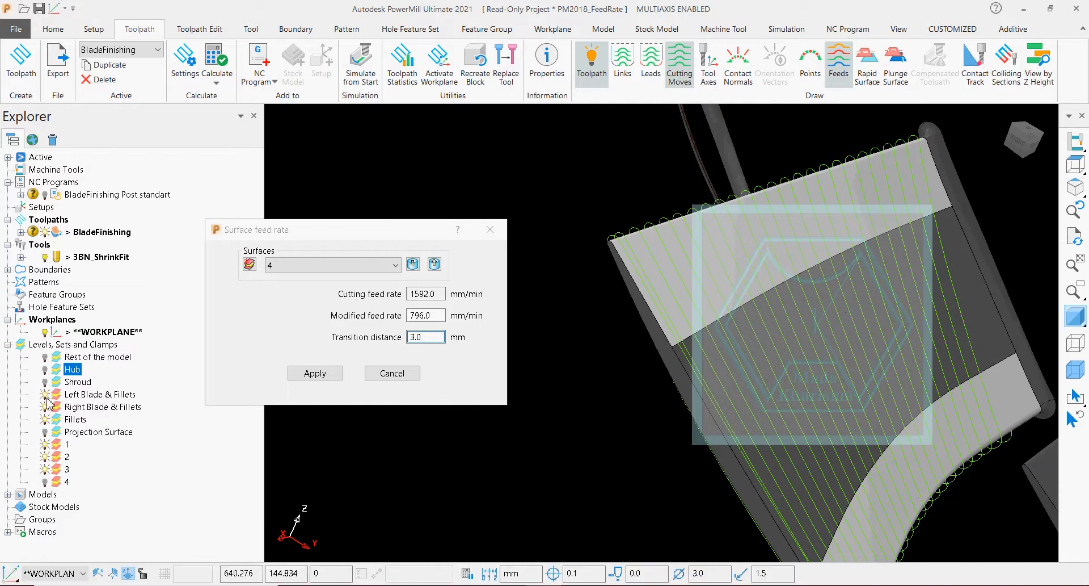
click(45, 394)
click(45, 407)
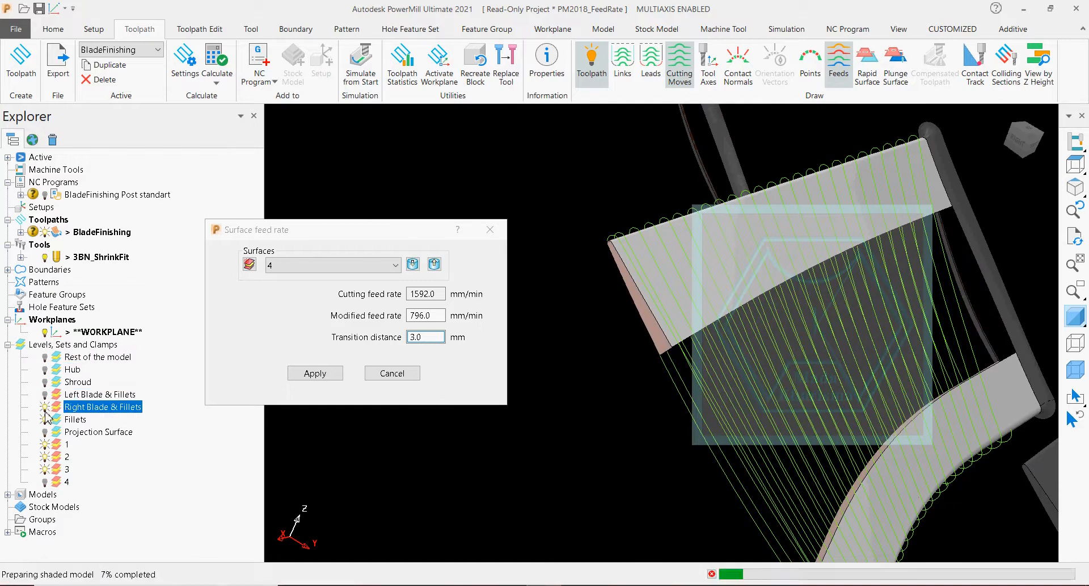
click(46, 482)
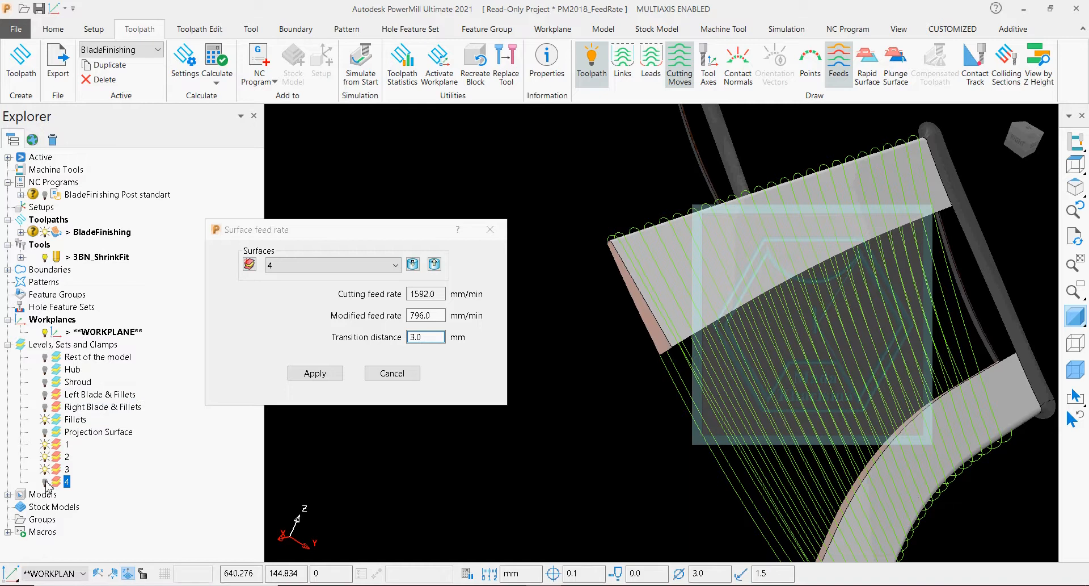
click(45, 469)
click(45, 457)
click(44, 444)
click(45, 419)
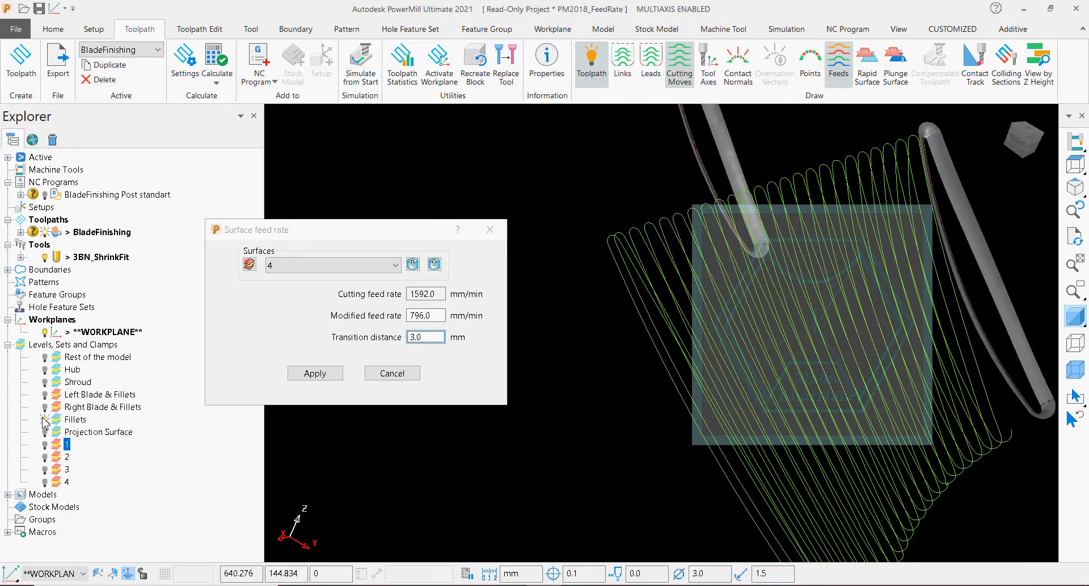
Display level 4 on its own to inspect the surfaces assigned to it
click(46, 482)
click(46, 482)
click(46, 481)
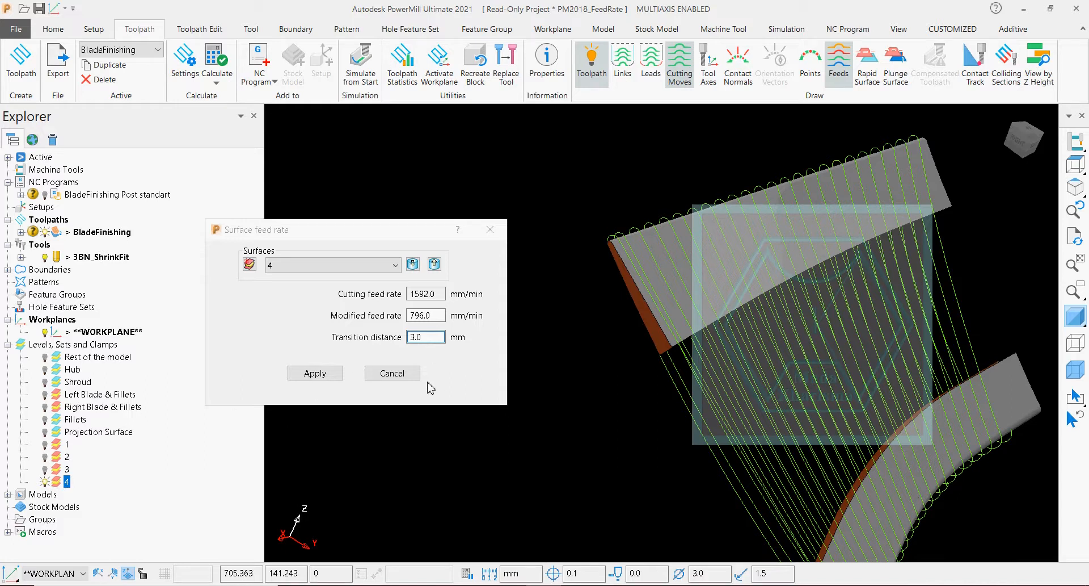
Redisplay the levels Rest of the model, Hub, Left Blade & Fillets and Right Blade & Fillets, keeping Shroud hidden
click(45, 356)
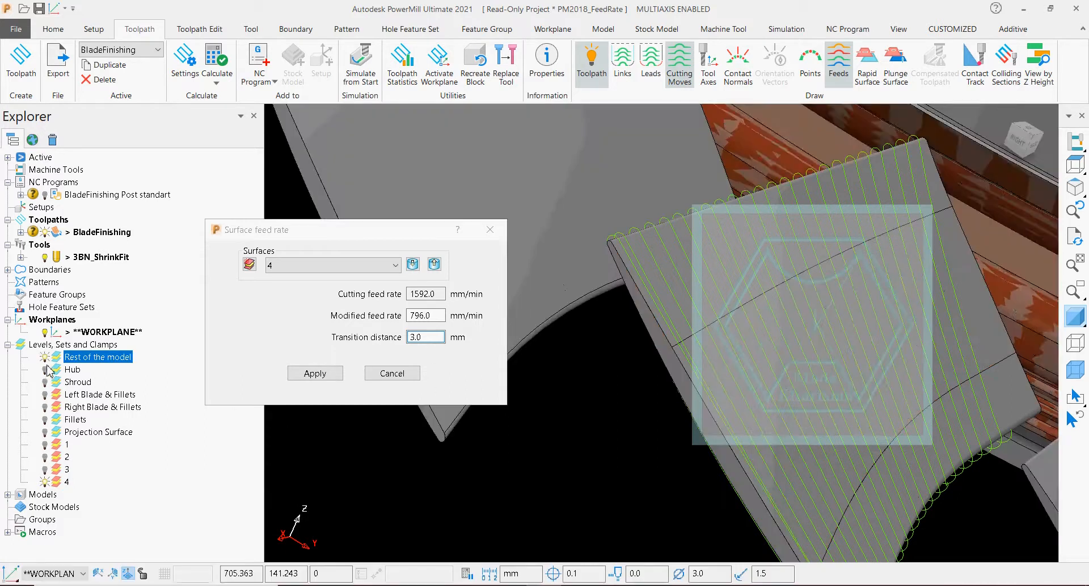
click(45, 368)
click(45, 382)
click(45, 394)
click(44, 406)
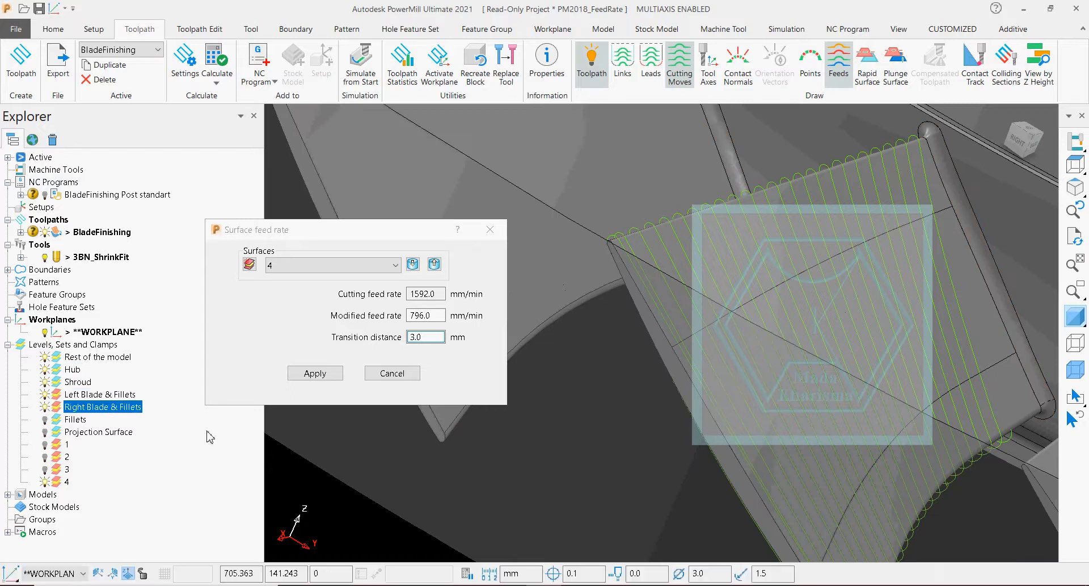
click(45, 369)
click(45, 381)
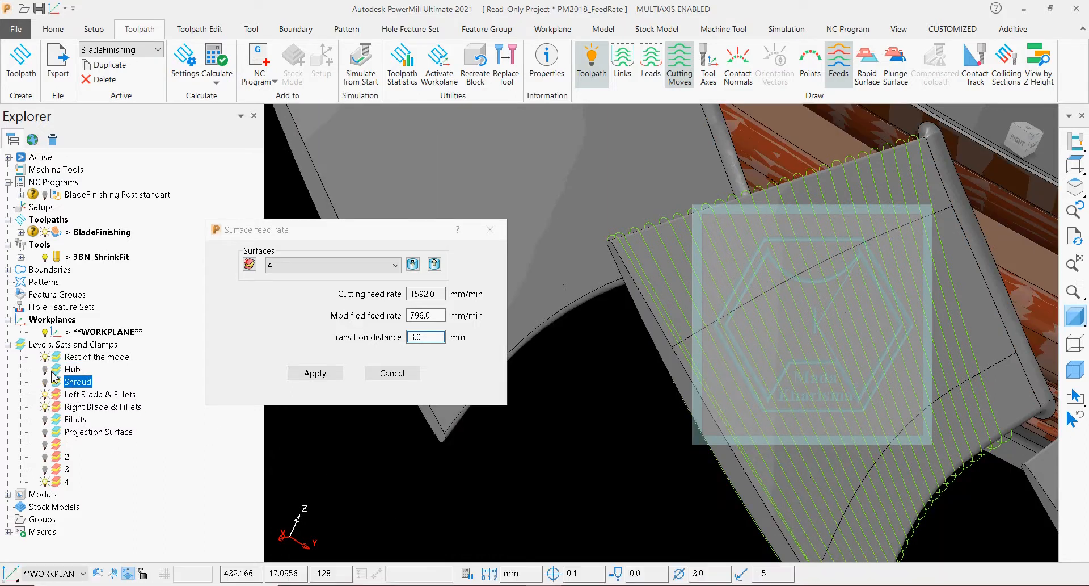
click(46, 370)
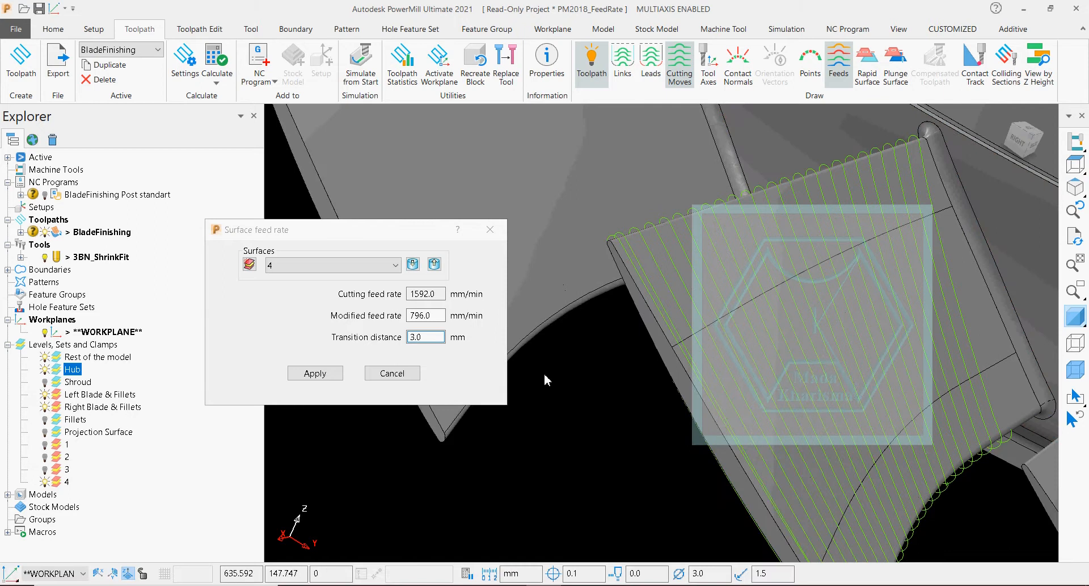
Apply the modified feed rate of 796 mm/min with a 3 mm transition distance, close the dialog and hide the original BladeFinishing toolpath
click(335, 373)
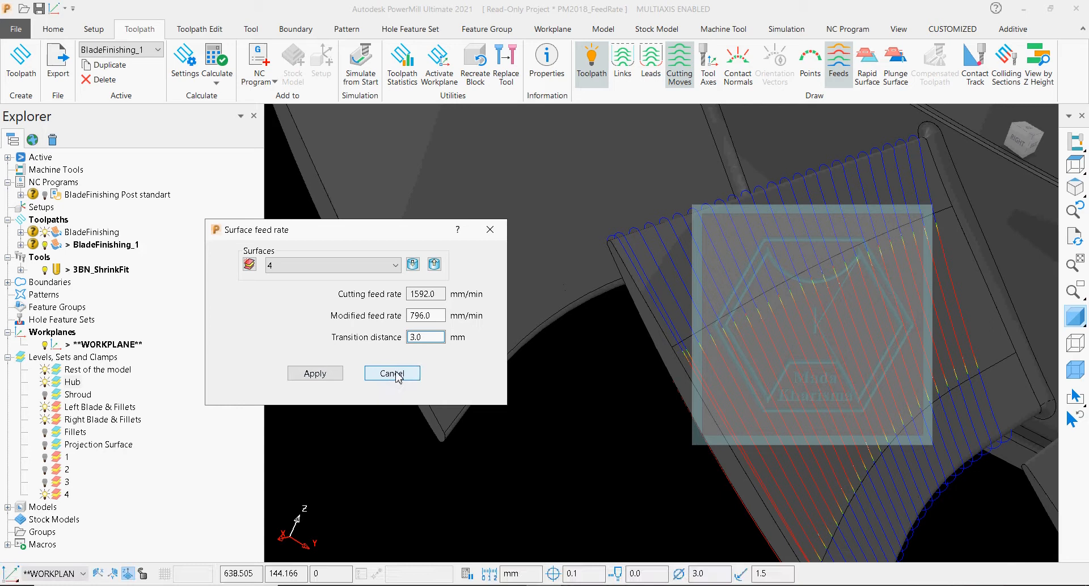
click(391, 373)
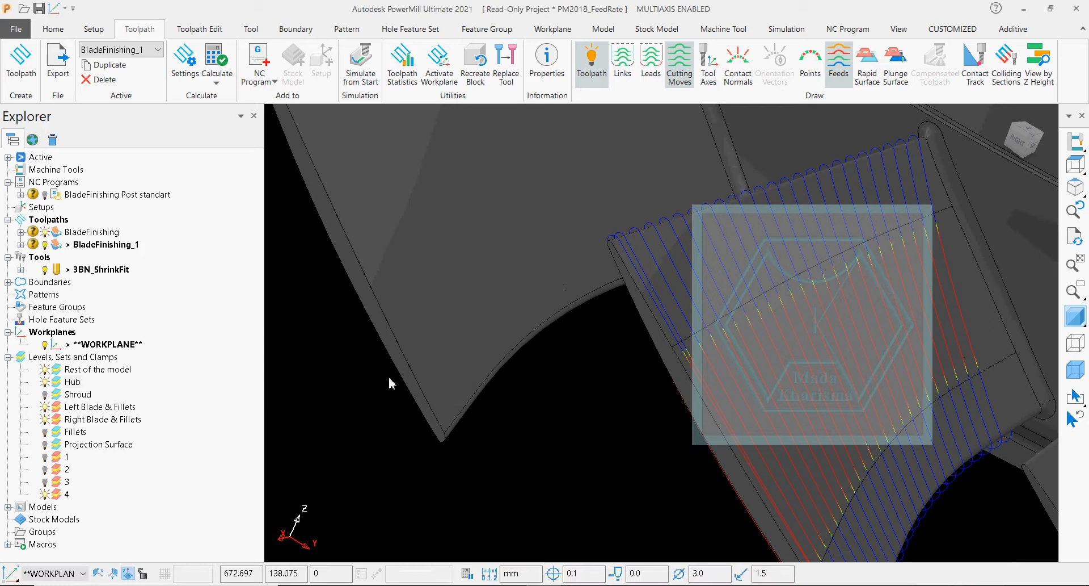
click(44, 232)
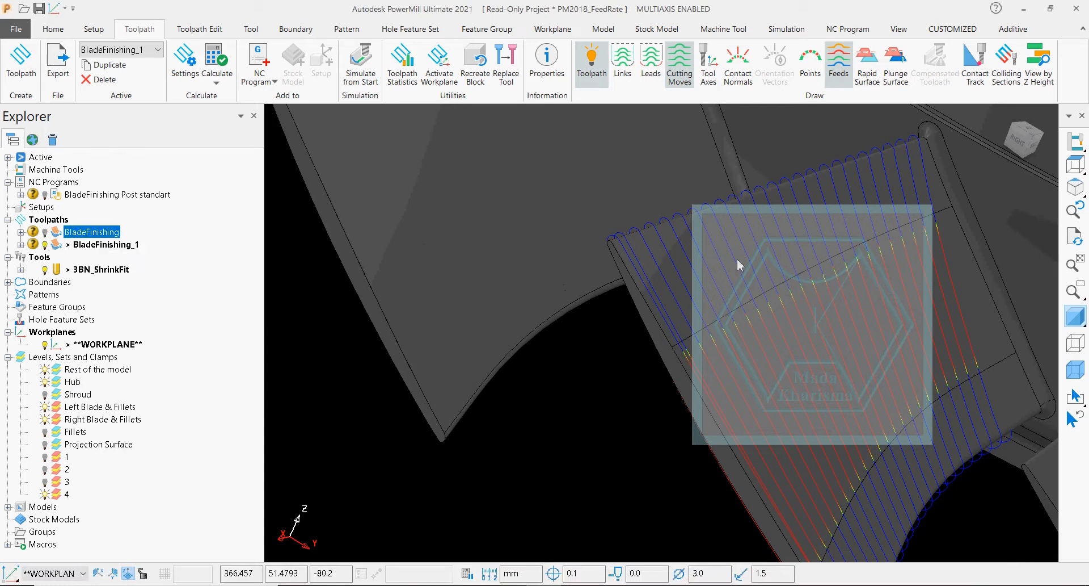
Toggle the feed rate colouring of BladeFinishing_1 and examine the lowest values in its feed rate list
click(838, 63)
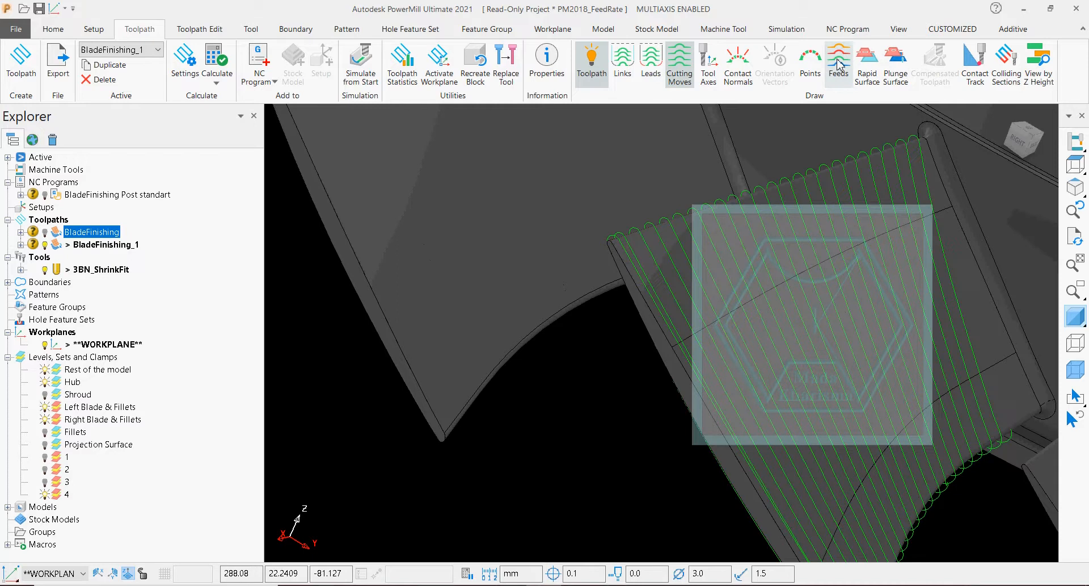
click(838, 64)
drag(504, 206, 538, 179)
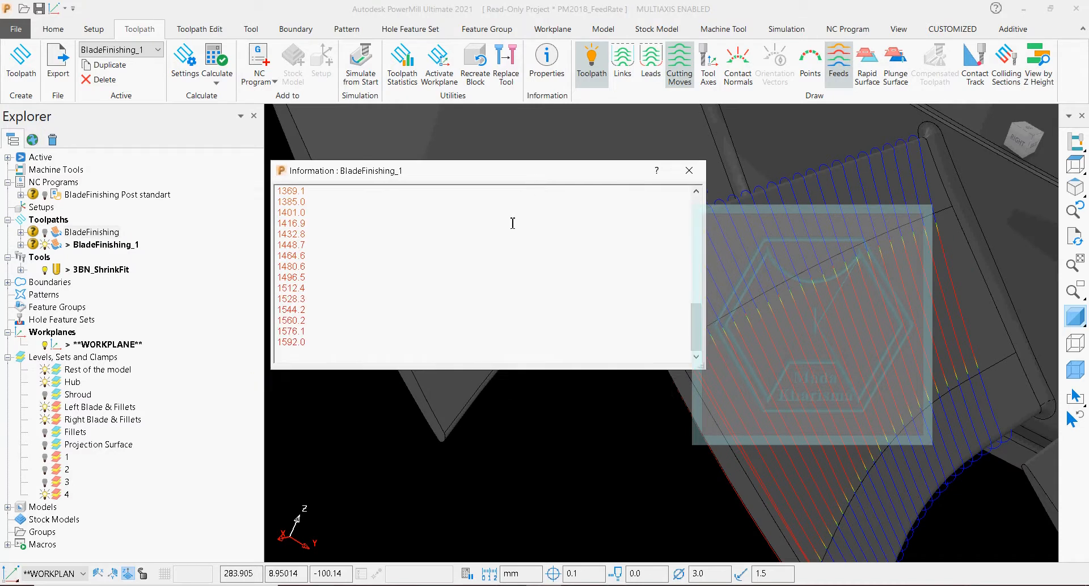
scroll(316, 273, up, 12)
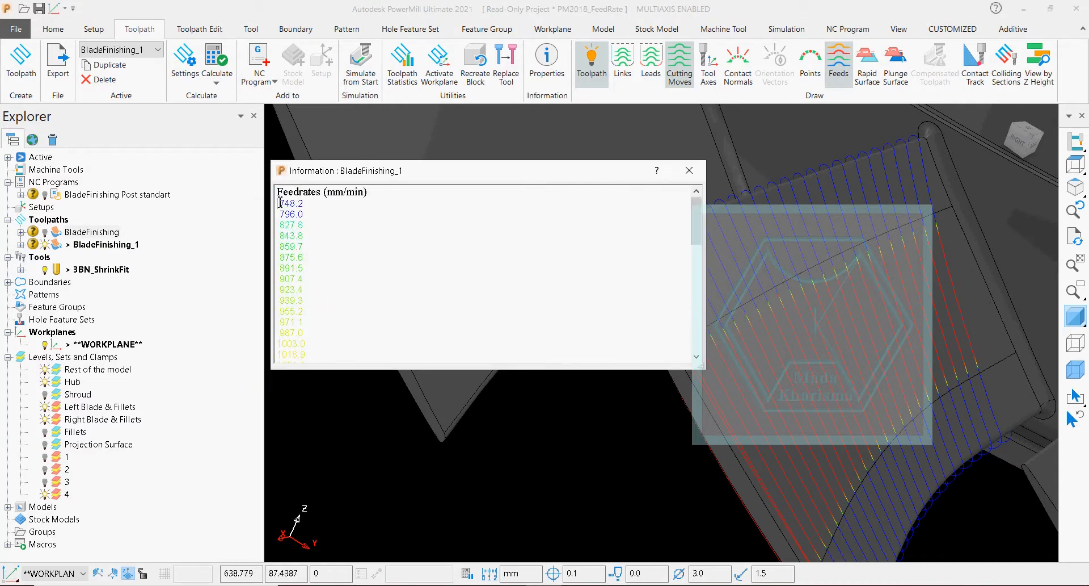
drag(279, 203, 306, 205)
drag(470, 180, 398, 164)
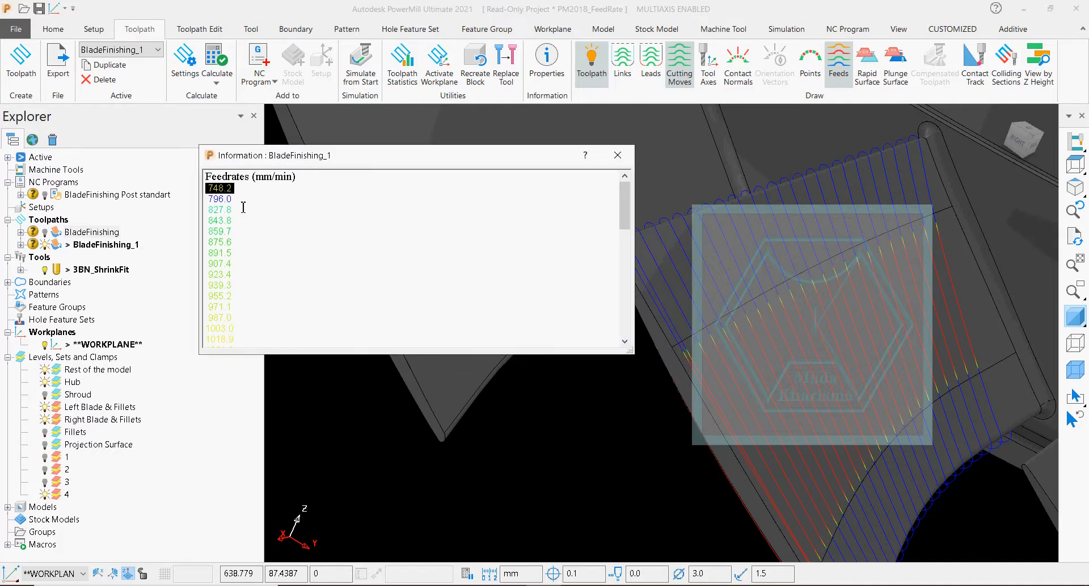
drag(243, 207, 219, 199)
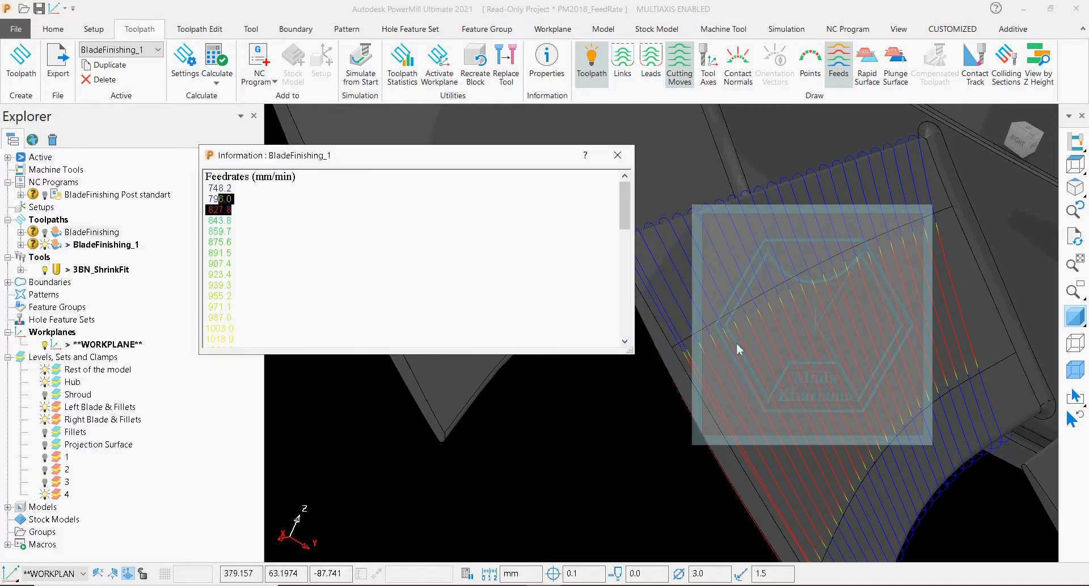
Compare the coloured feed transitions on the blade with the full feed rate list and close the information window
scroll(738, 348, up, 3)
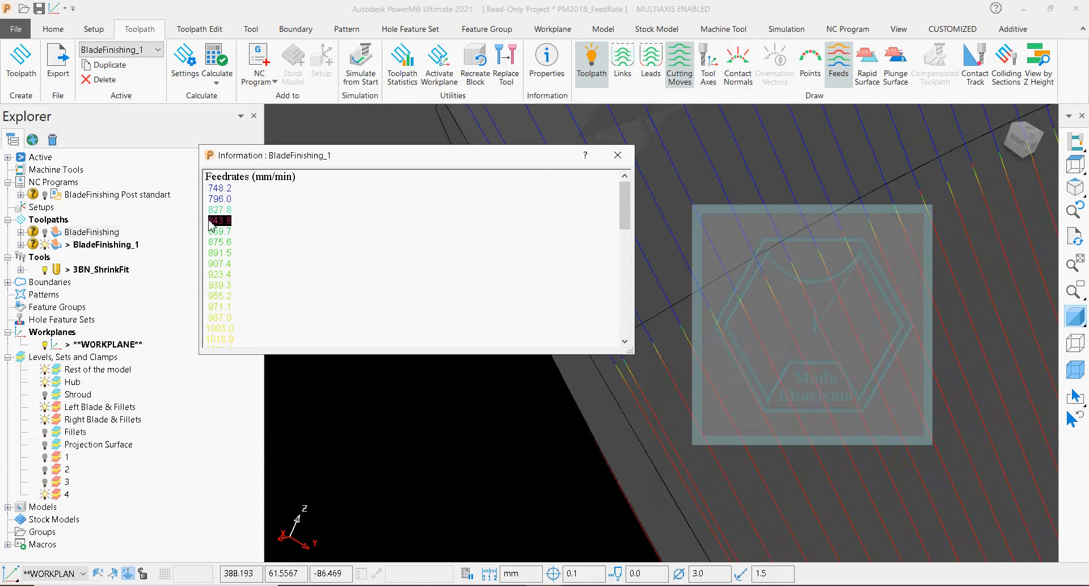
scroll(234, 250, down, 3)
scroll(234, 275, down, 8)
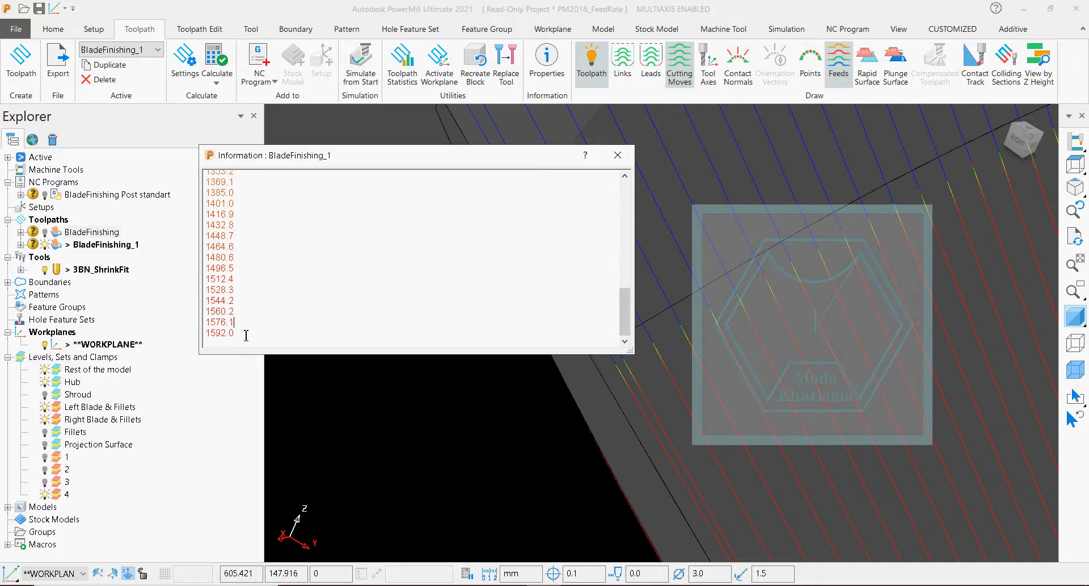
drag(237, 334, 187, 196)
scroll(211, 240, up, 8)
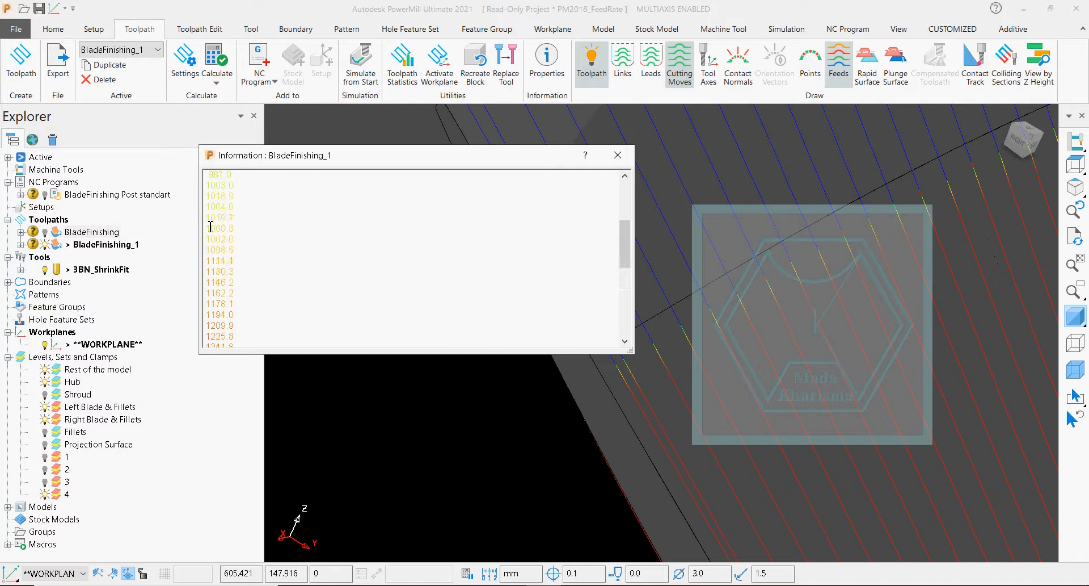
scroll(210, 227, up, 4)
drag(207, 186, 268, 341)
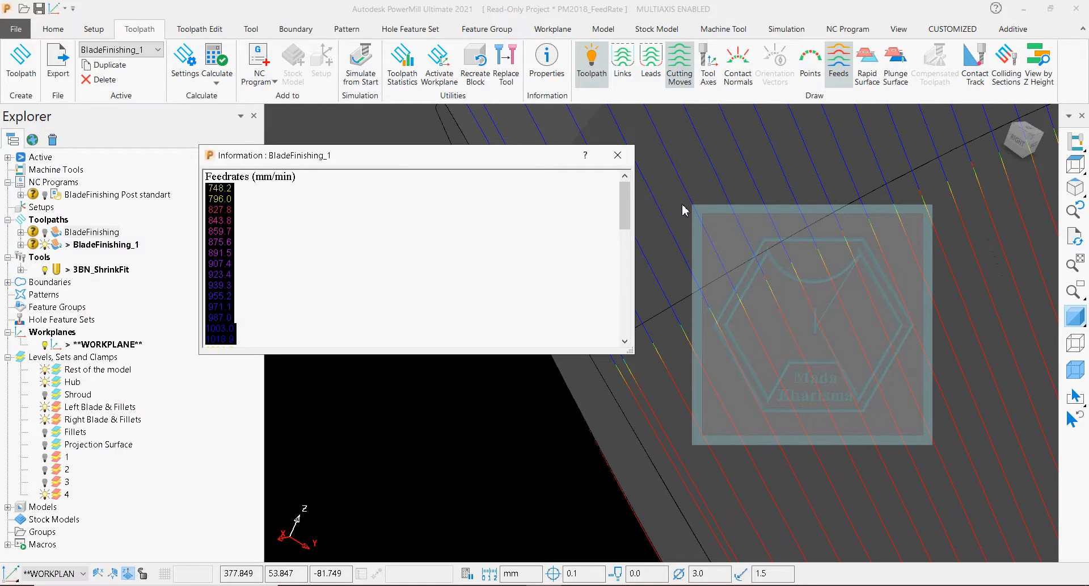
click(618, 155)
scroll(676, 331, down, 5)
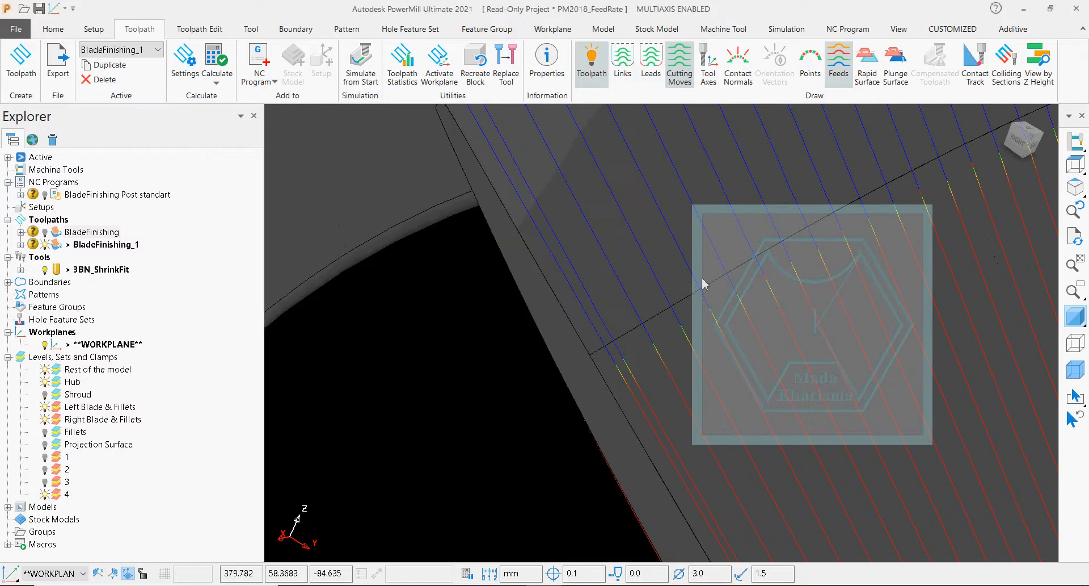
Hide BladeFinishing_1, activate the original BladeFinishing toolpath and expand the list of boundaries
click(45, 245)
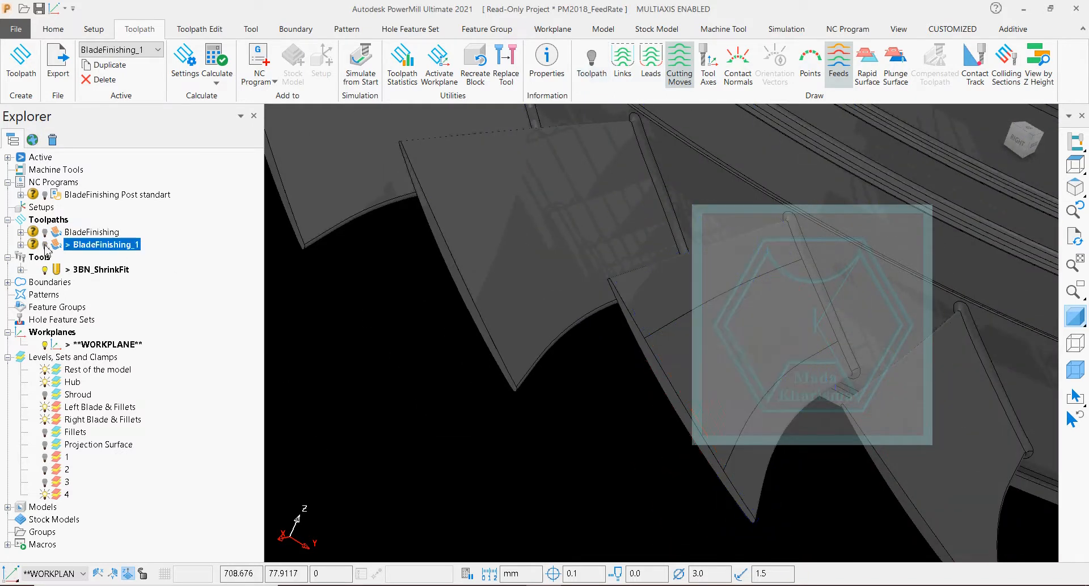
double_click(62, 233)
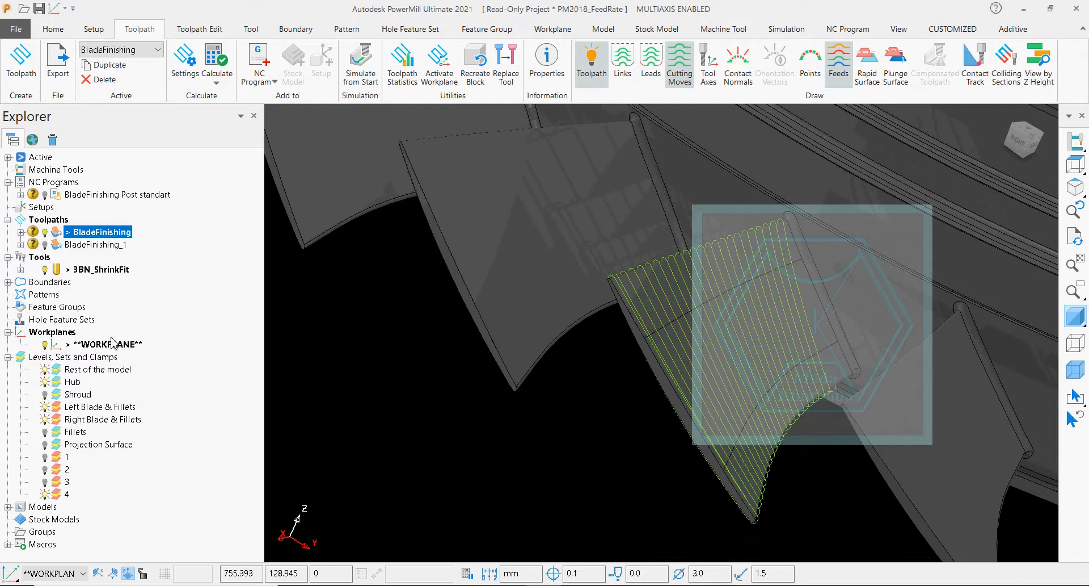
double_click(21, 282)
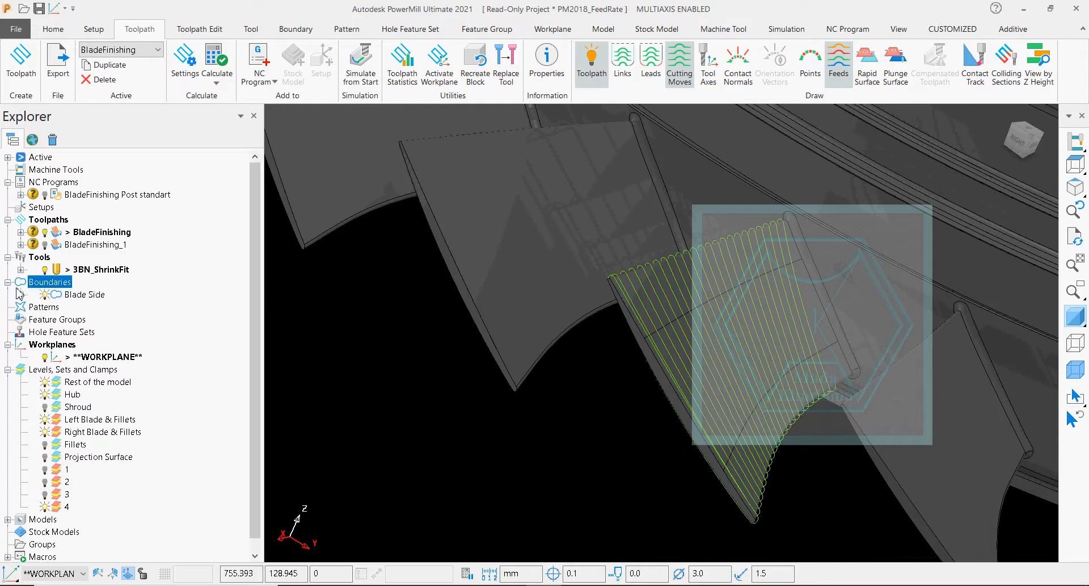
Expand the Blade Side boundary's details and toggle its display to examine where it lies on the blade
click(45, 295)
double_click(74, 294)
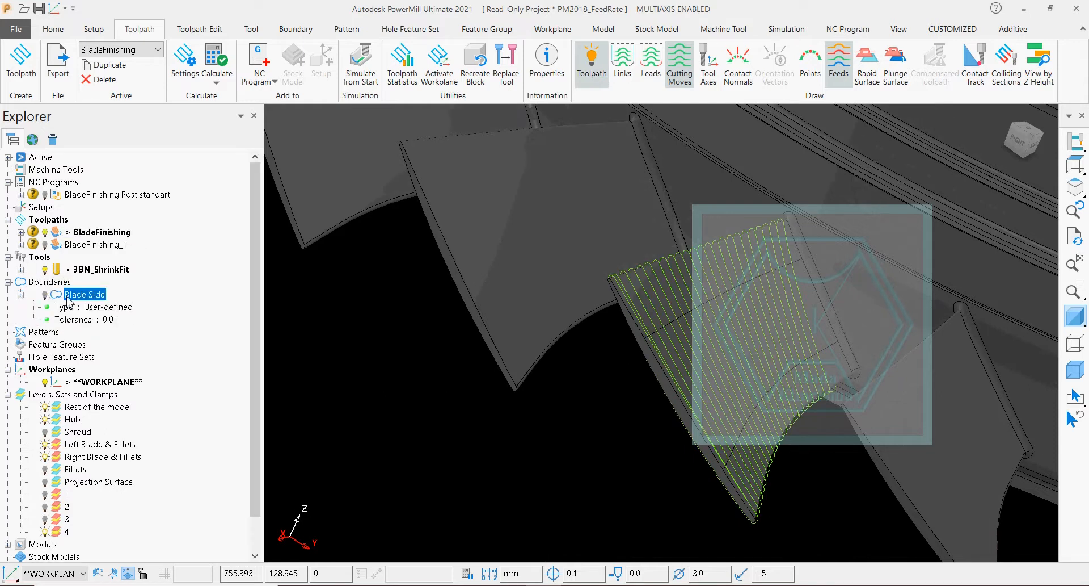
click(45, 294)
scroll(632, 331, down, 5)
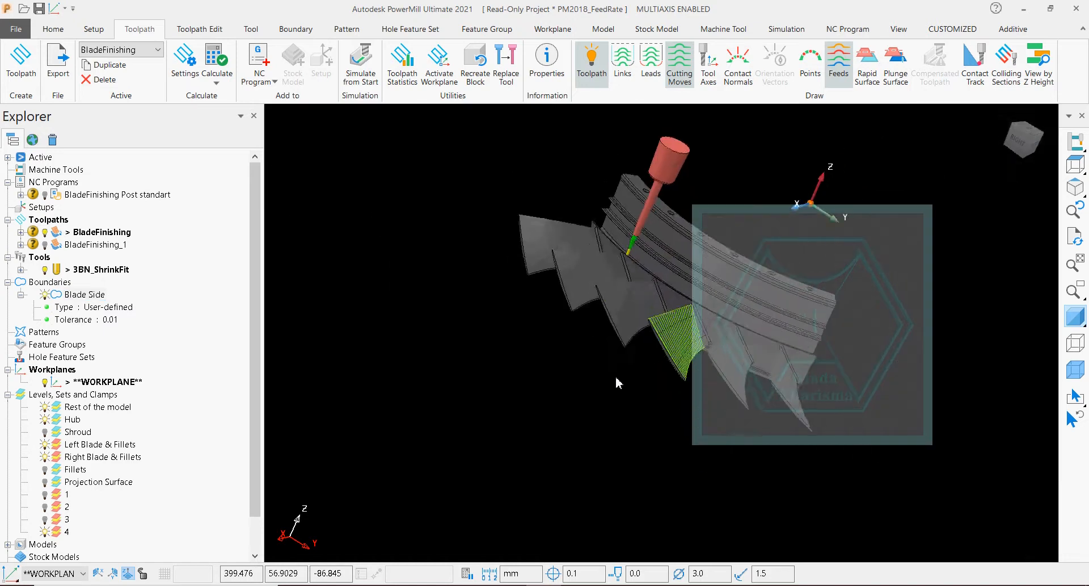
middle_drag(628, 366, 528, 381)
scroll(681, 367, up, 5)
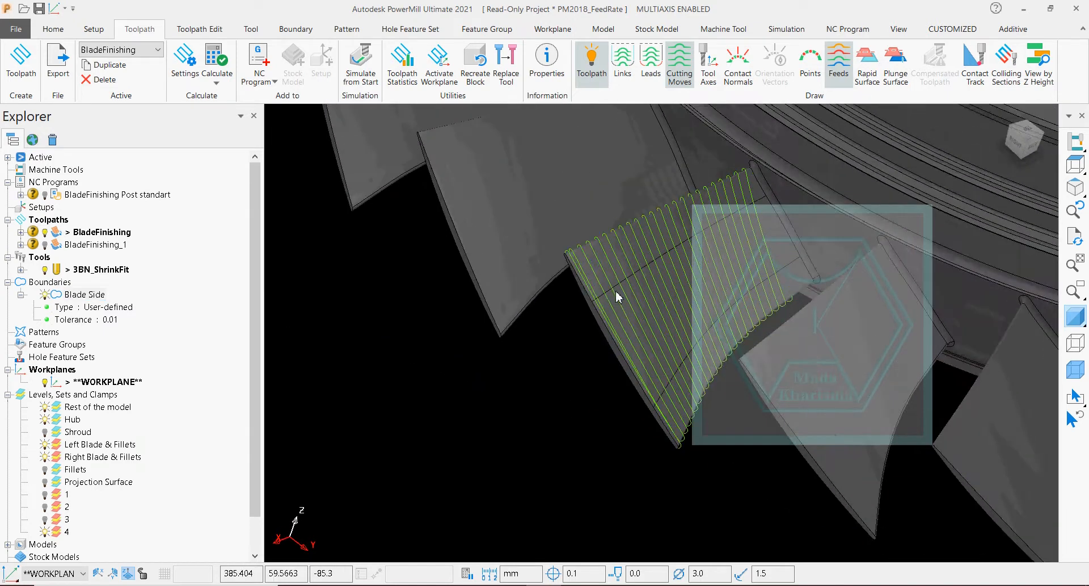
right_click(112, 232)
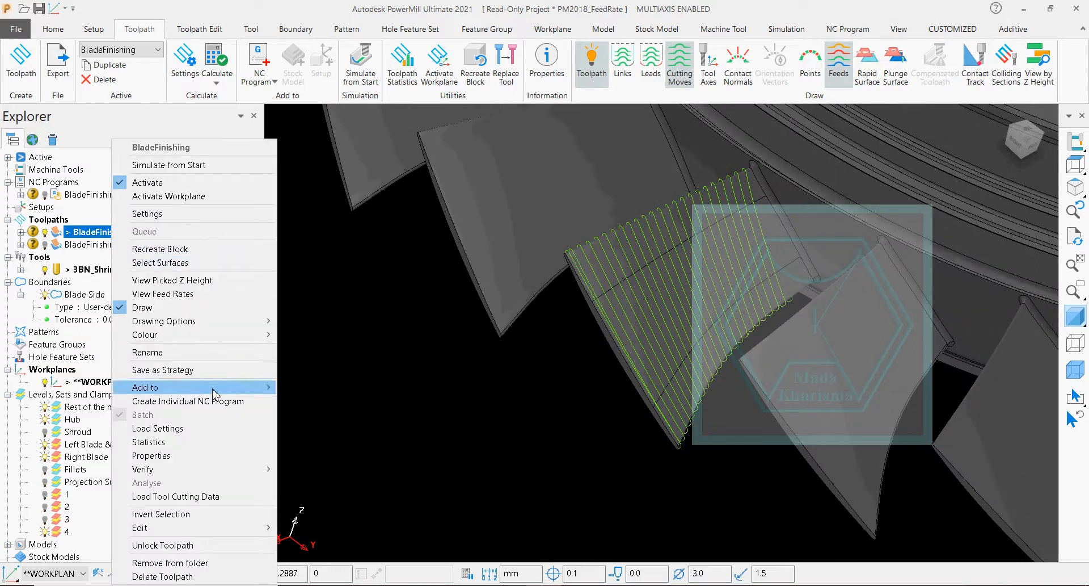
click(216, 533)
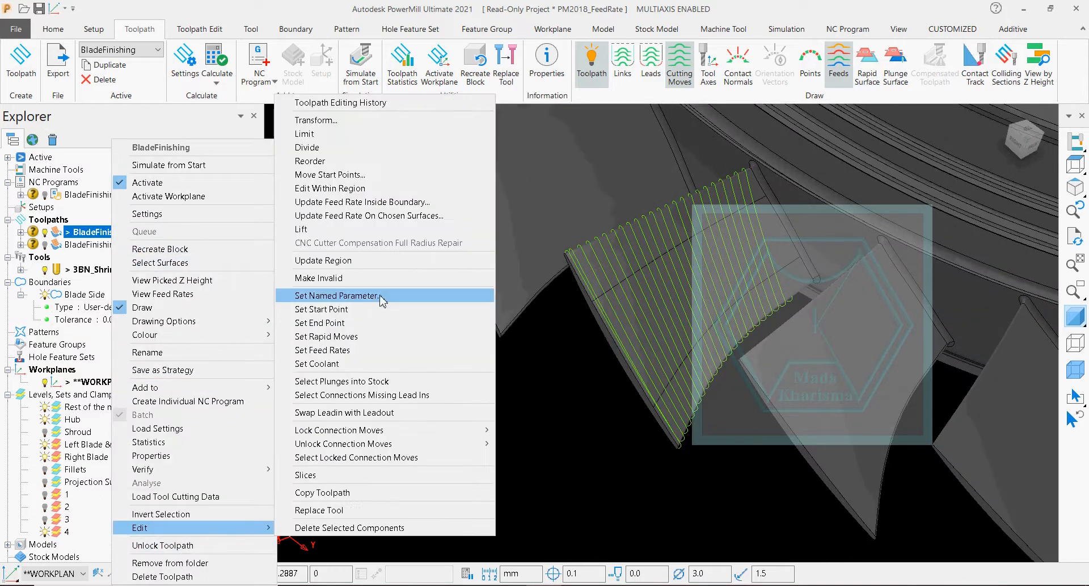
click(395, 202)
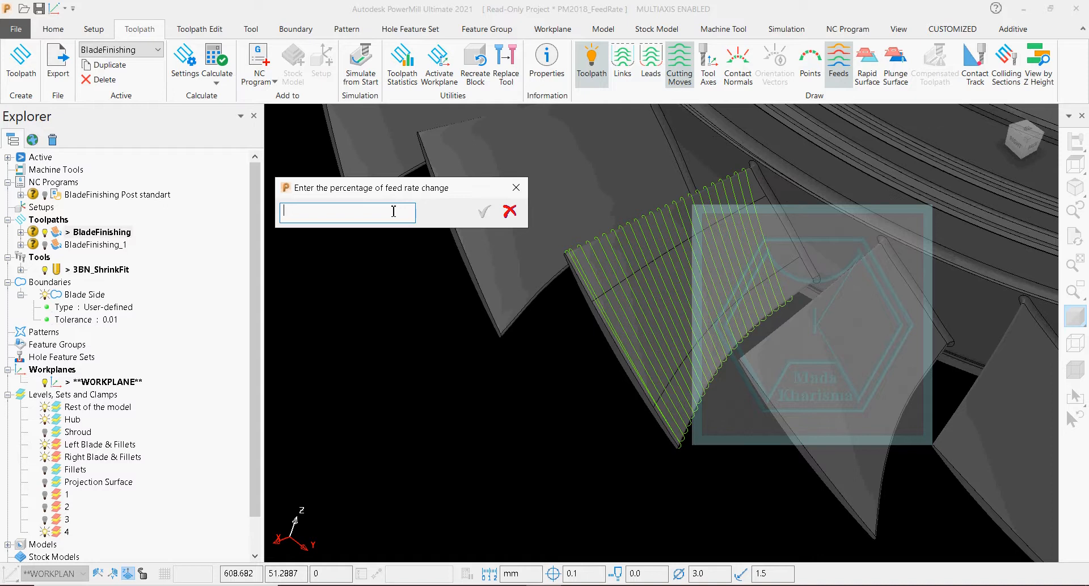
click(92, 294)
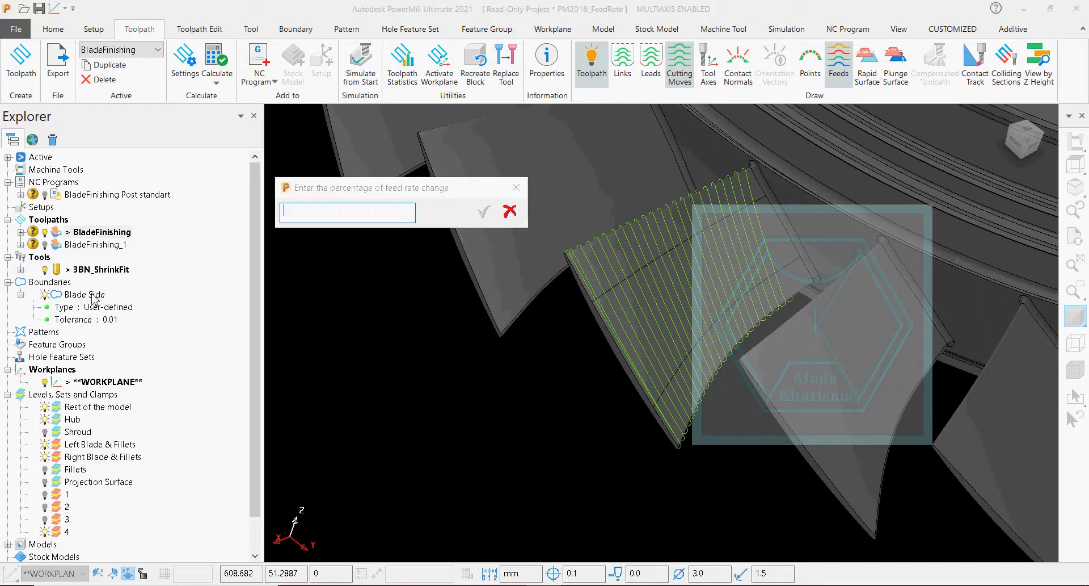
click(509, 213)
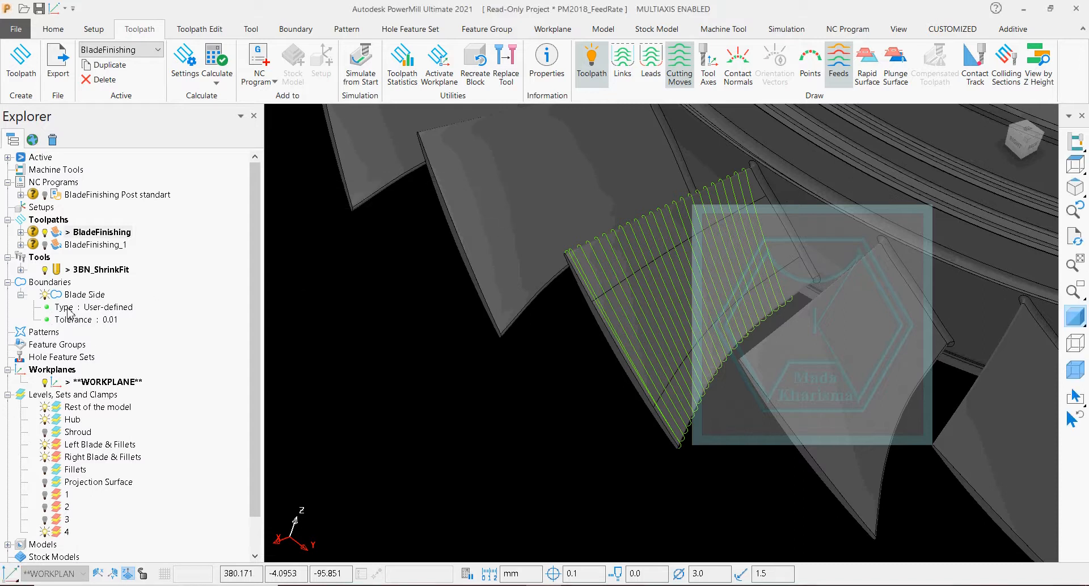
Activate the Blade Side boundary for use with the BladeFinishing toolpath
double_click(85, 294)
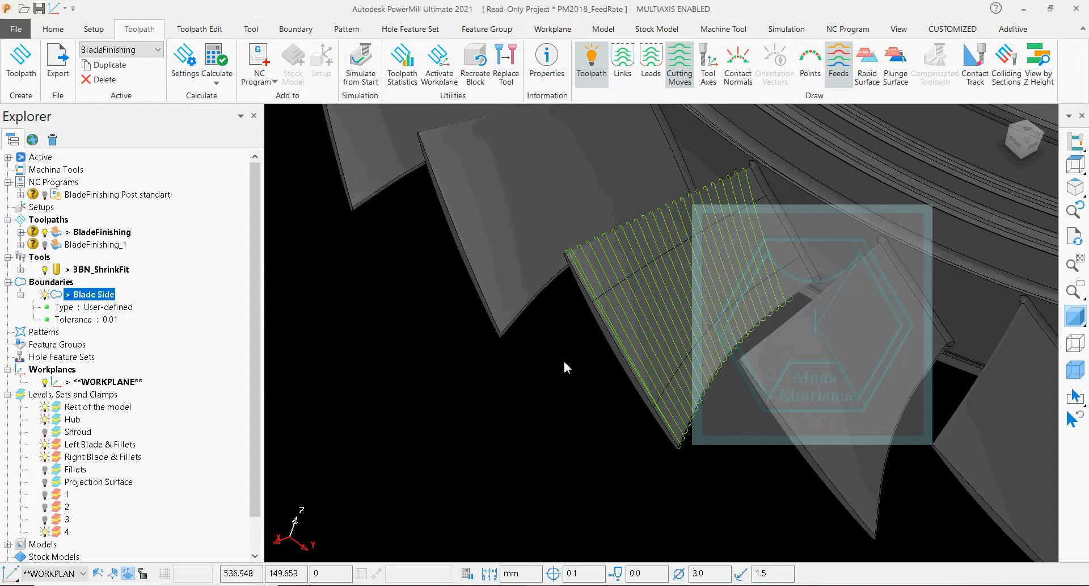
scroll(566, 368, down, 3)
shift+middle_drag(605, 330, 656, 381)
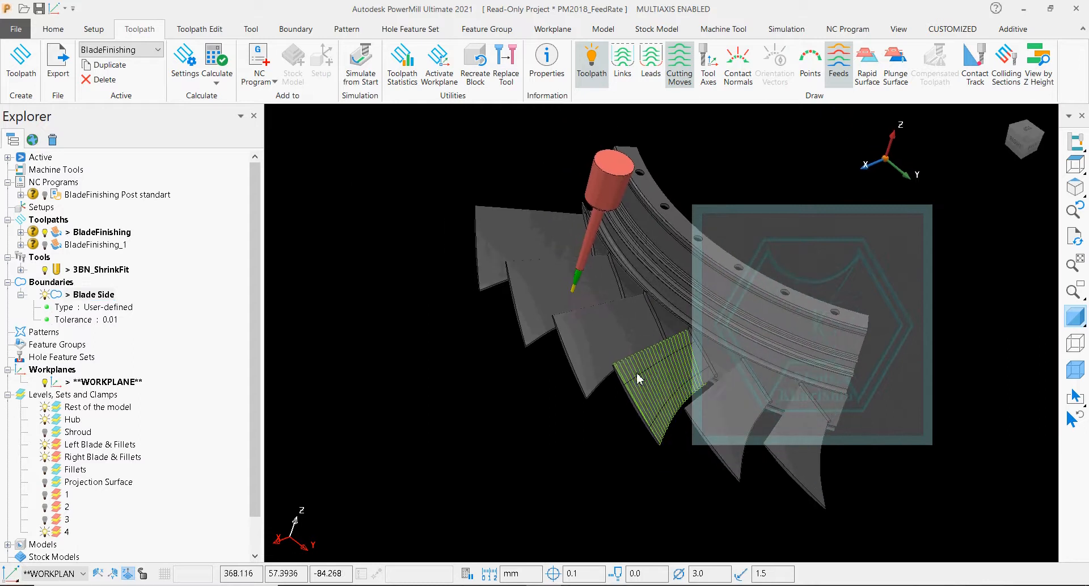
right_click(111, 234)
mouse_move(249, 527)
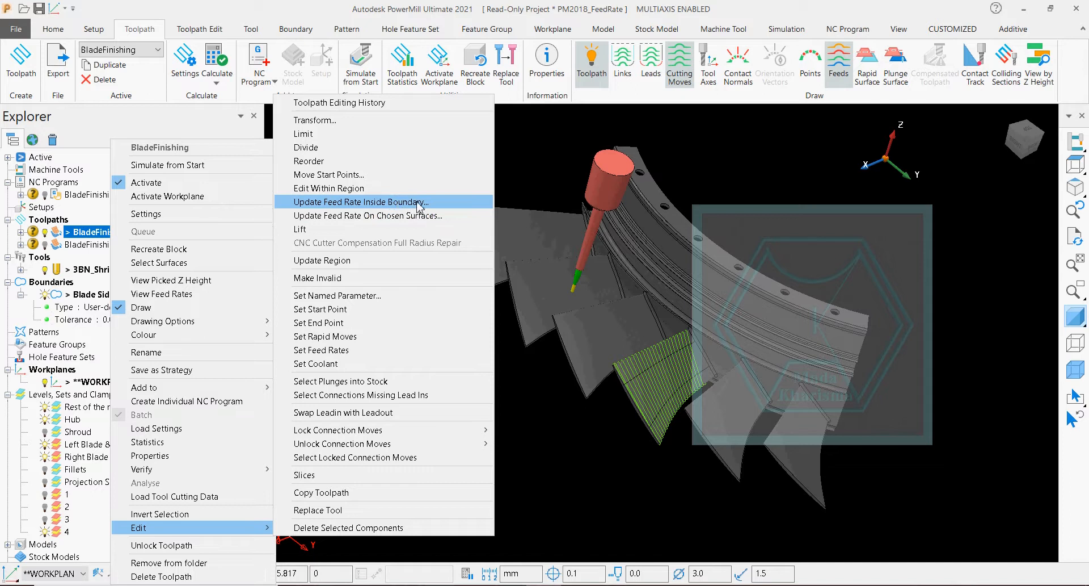
click(546, 177)
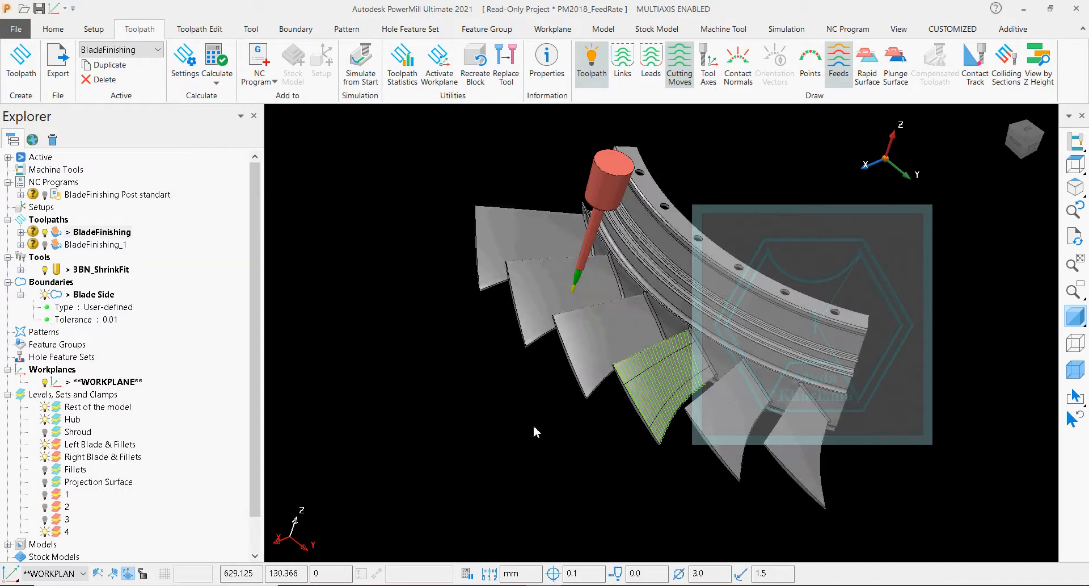
scroll(553, 447, up, 2)
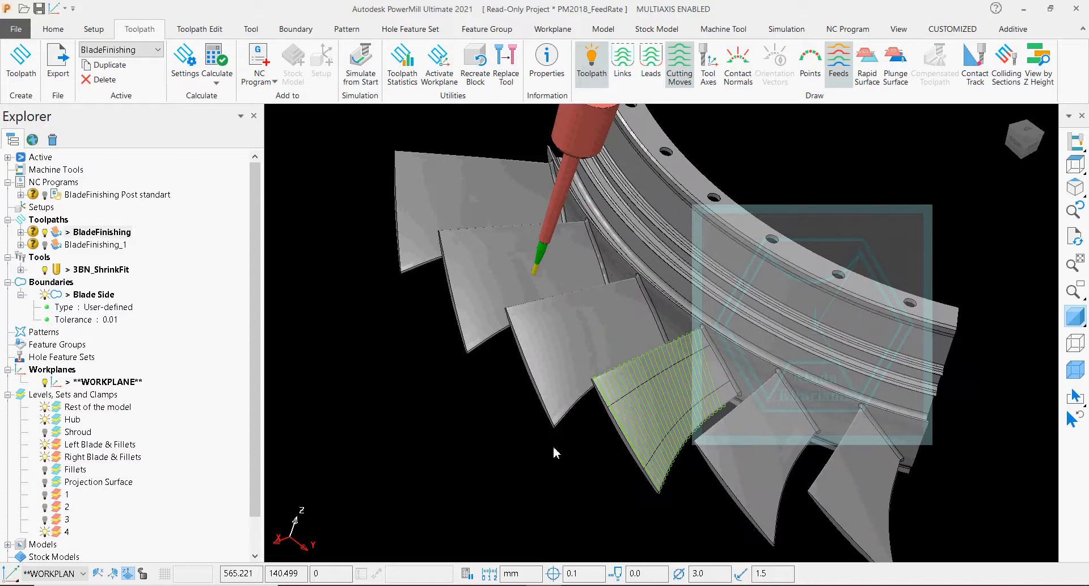